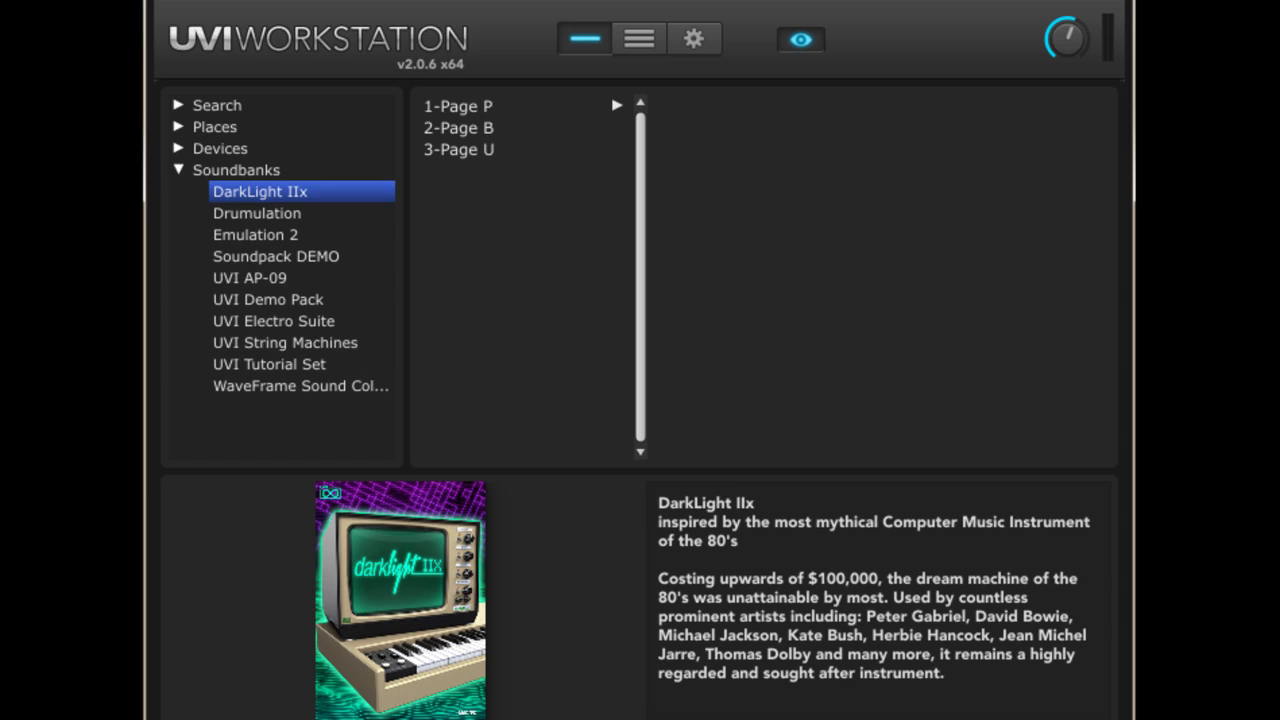
# - Browse DarkLight IIx's 1-Page P orchestral hits, plus its 2-Page B and 3-Page U sections
pyautogui.click(458, 105)
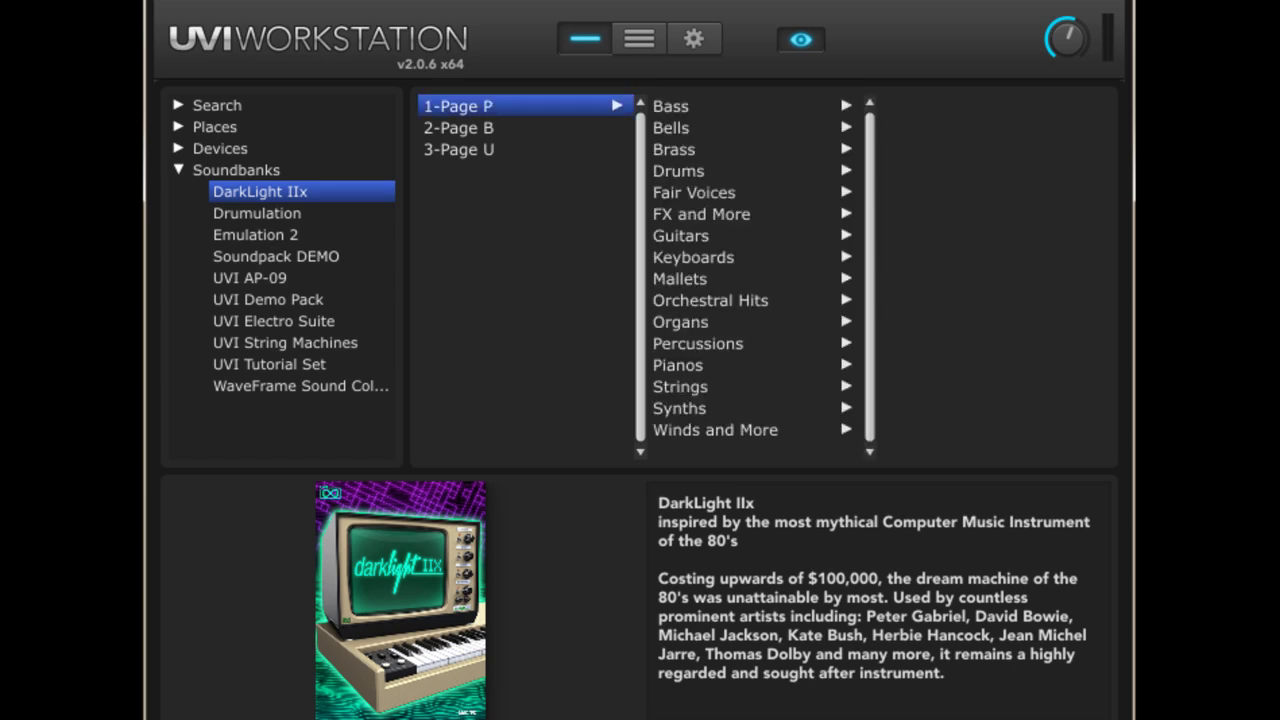
pyautogui.click(710, 300)
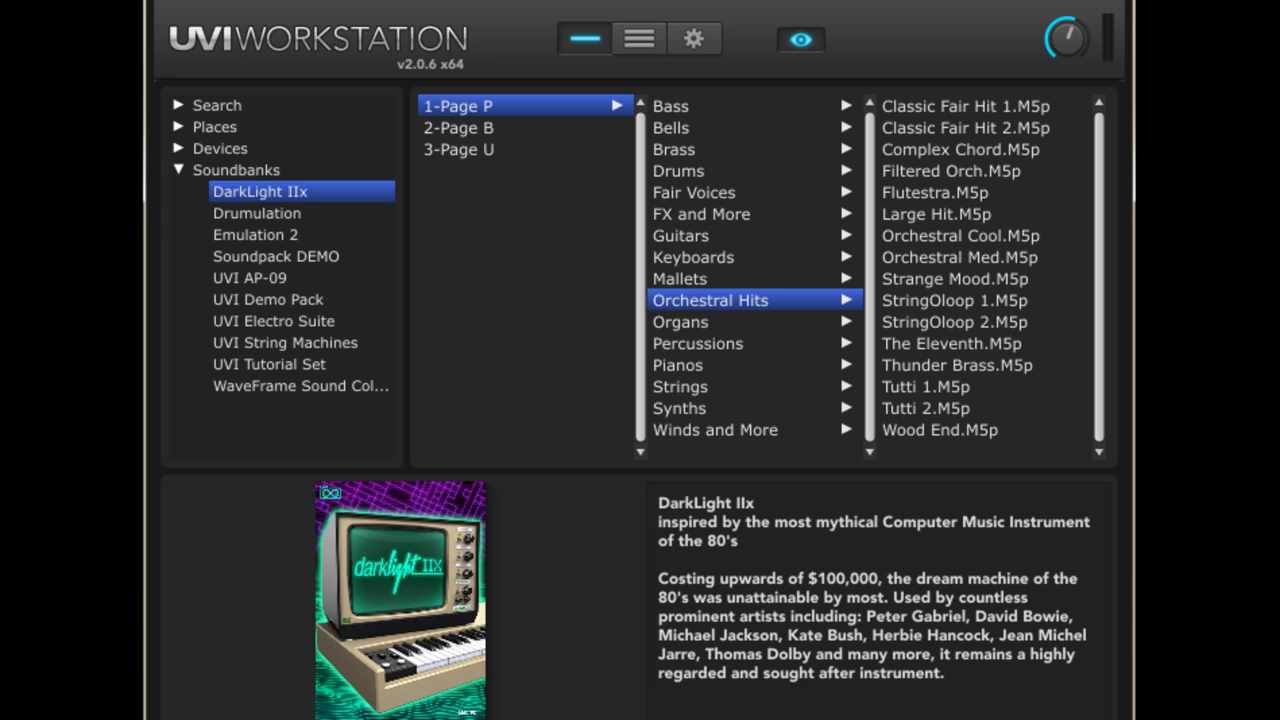
pyautogui.click(458, 127)
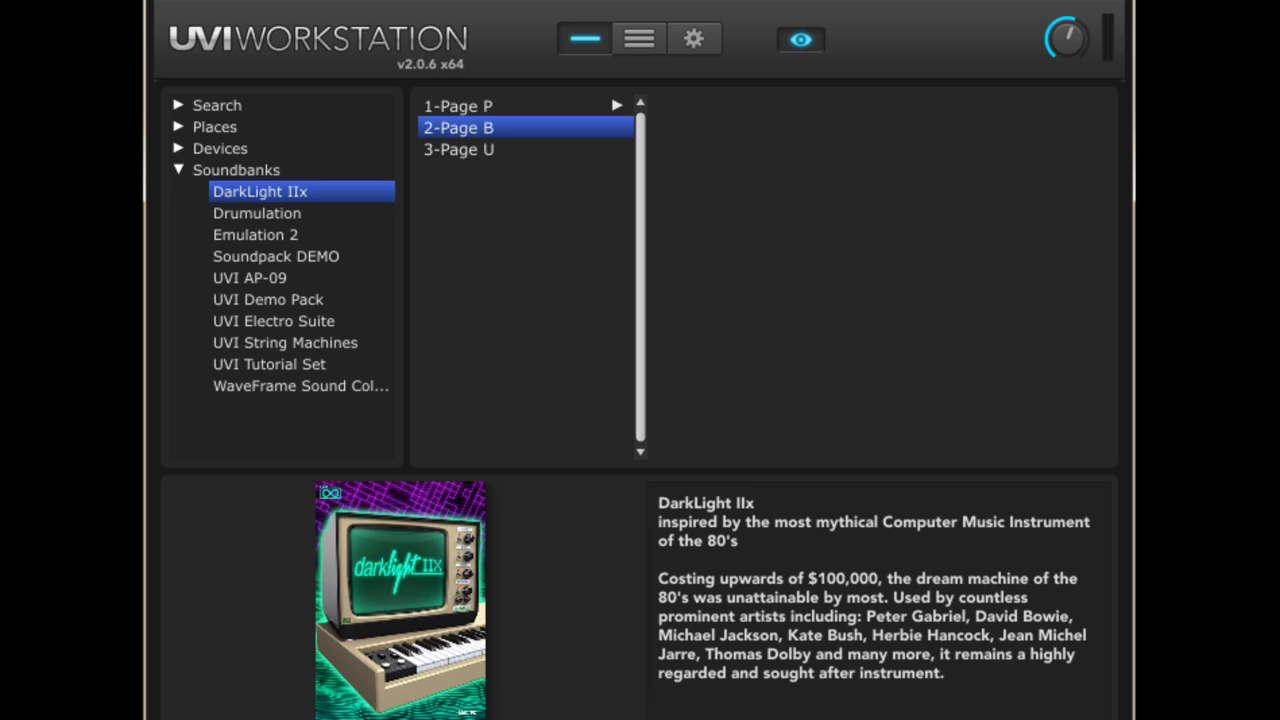
pyautogui.click(459, 149)
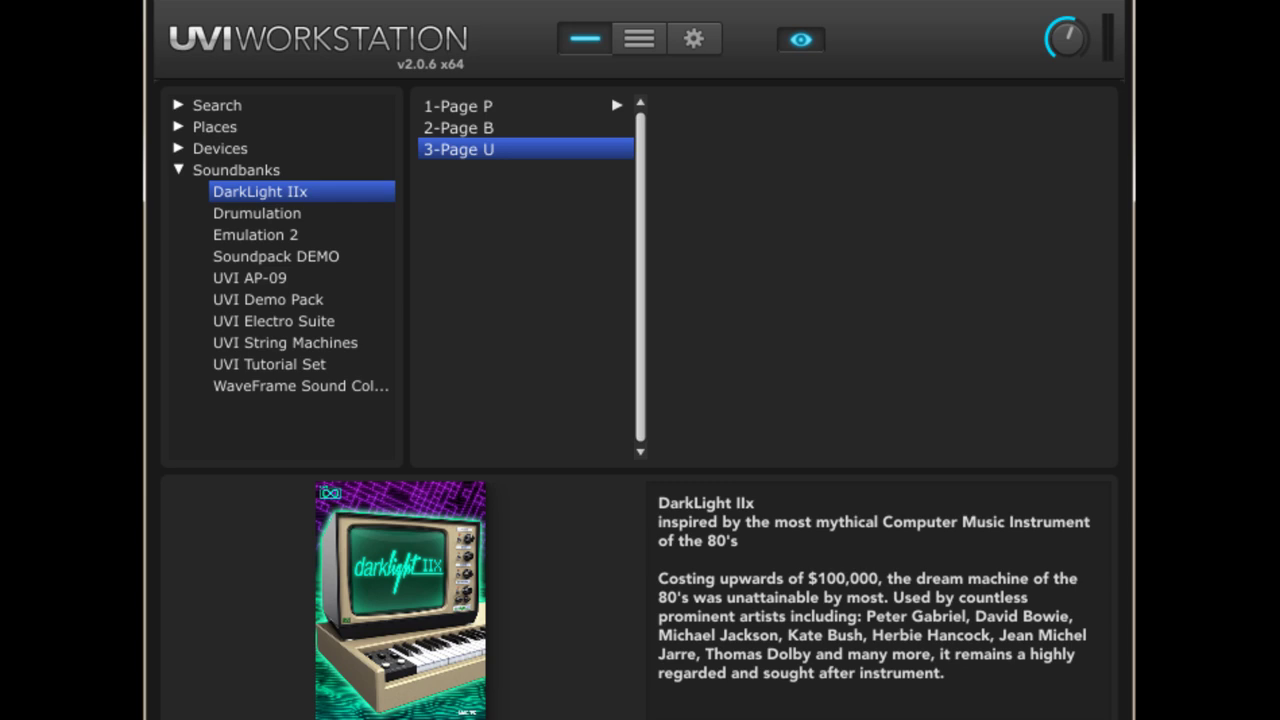
# - Load the Bit Heat preset from the Bass category of 1-Page P
pyautogui.click(457, 105)
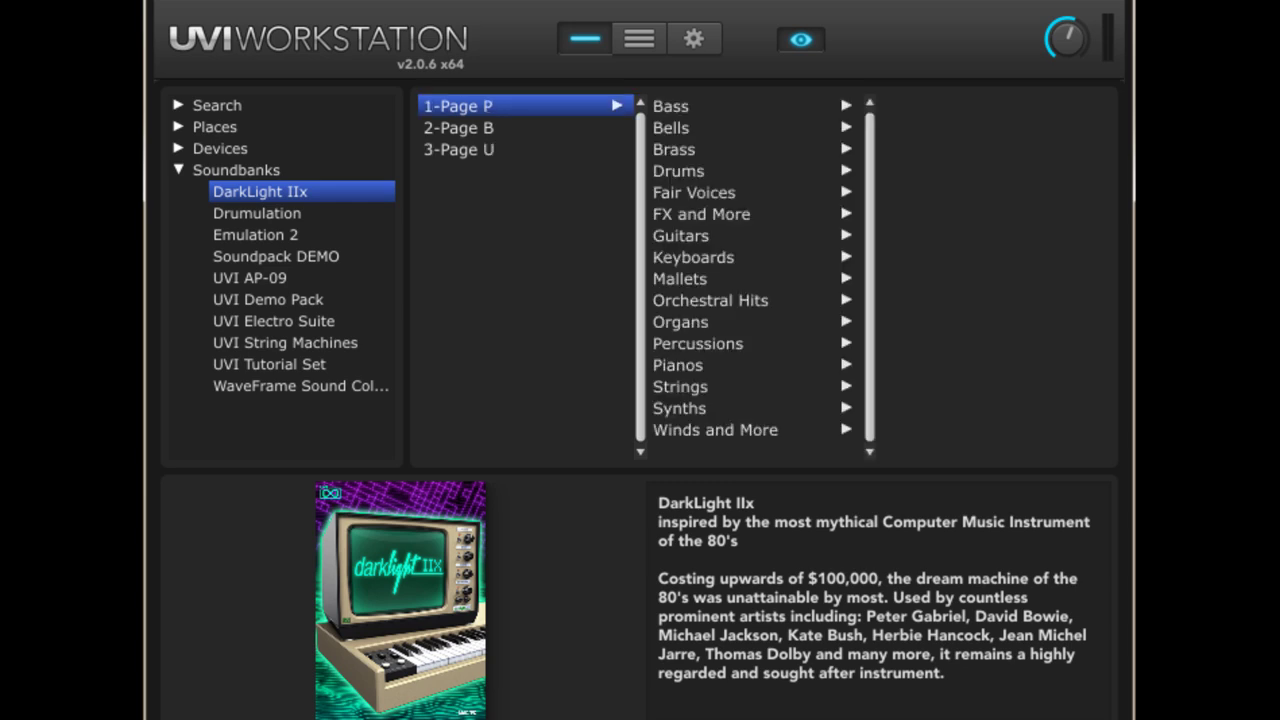
pyautogui.click(671, 106)
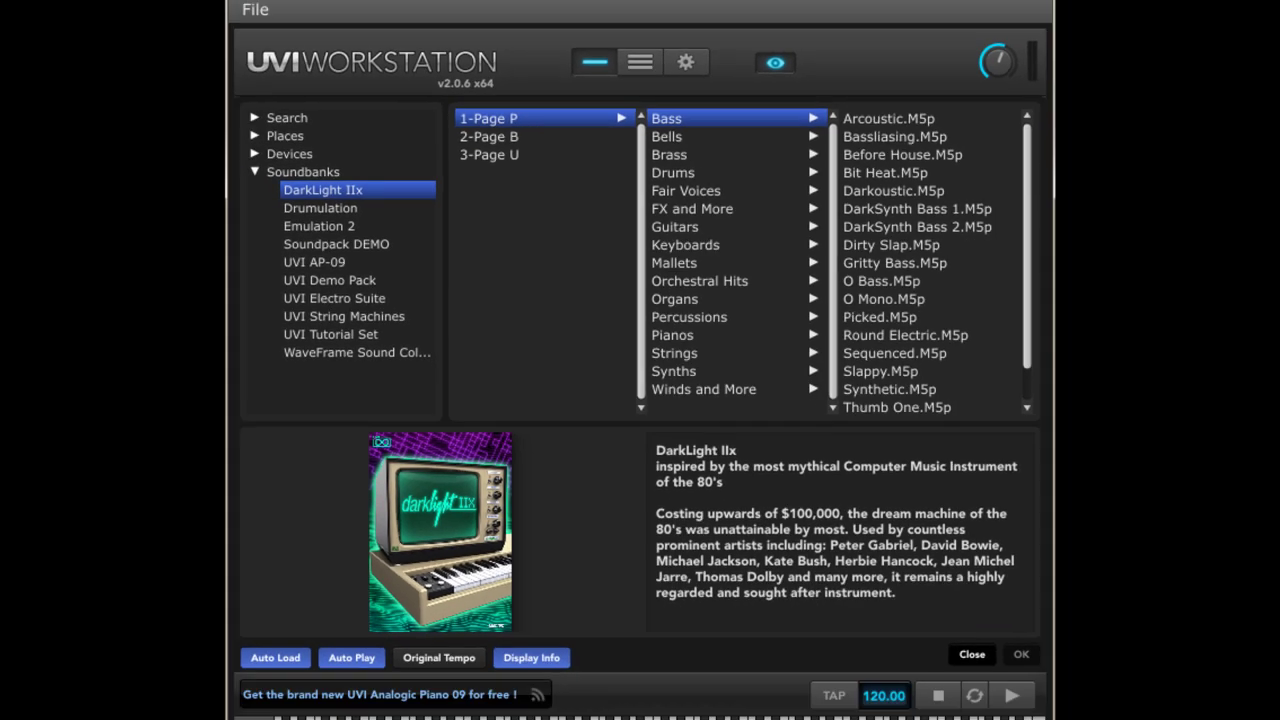
pyautogui.click(932, 171)
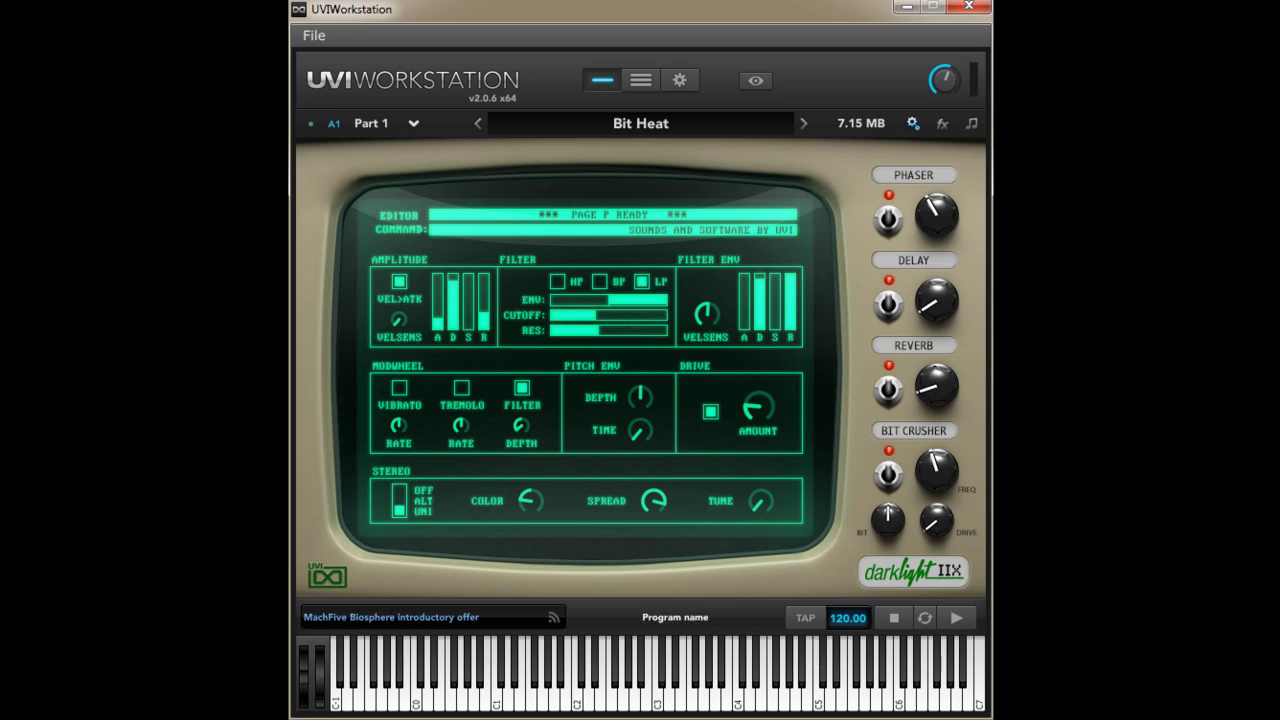
# - Reopen the sound browser and load the THE fair Voice preset from the Fair Voices category
pyautogui.doubleClick(641, 124)
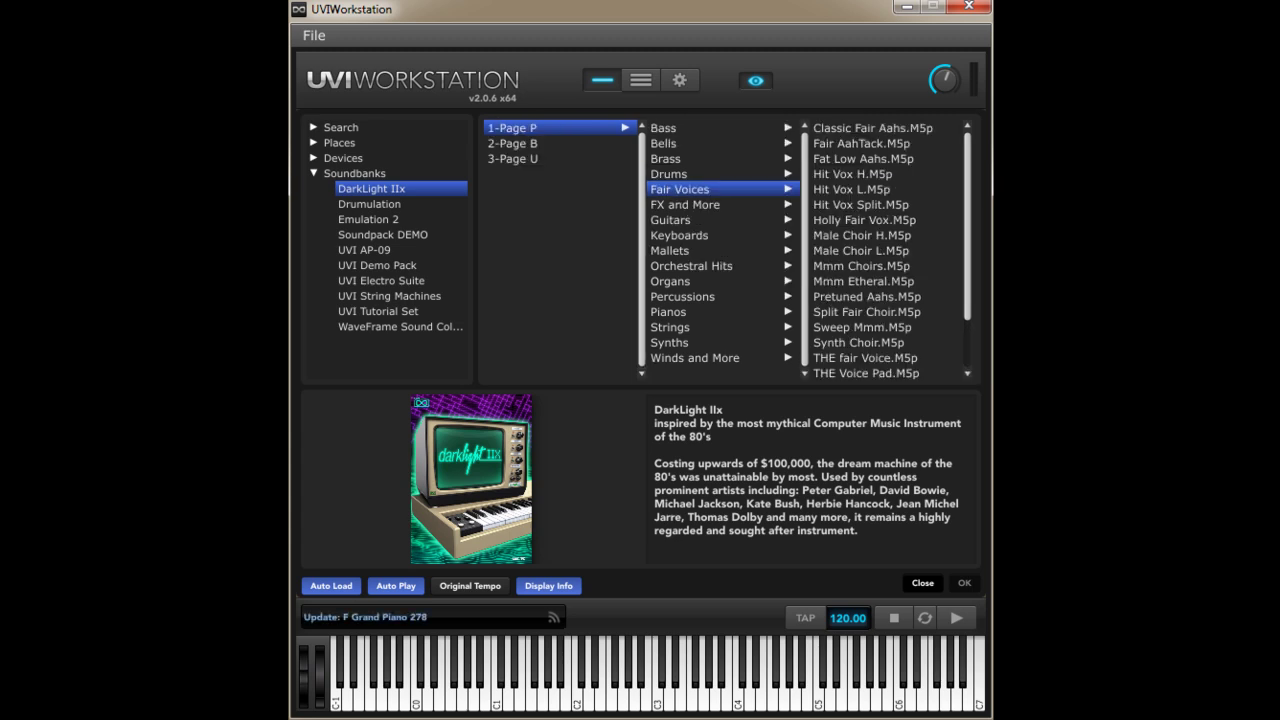
pyautogui.scroll(-2, 885, 250)
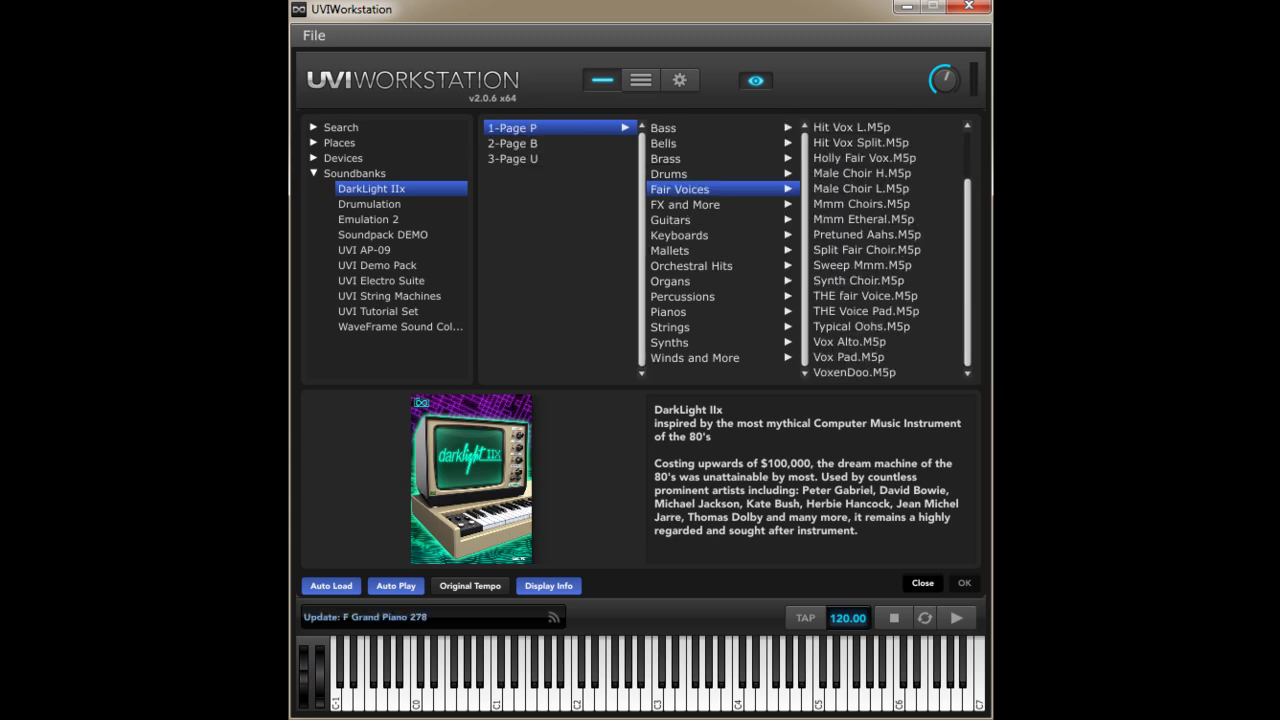
pyautogui.click(865, 295)
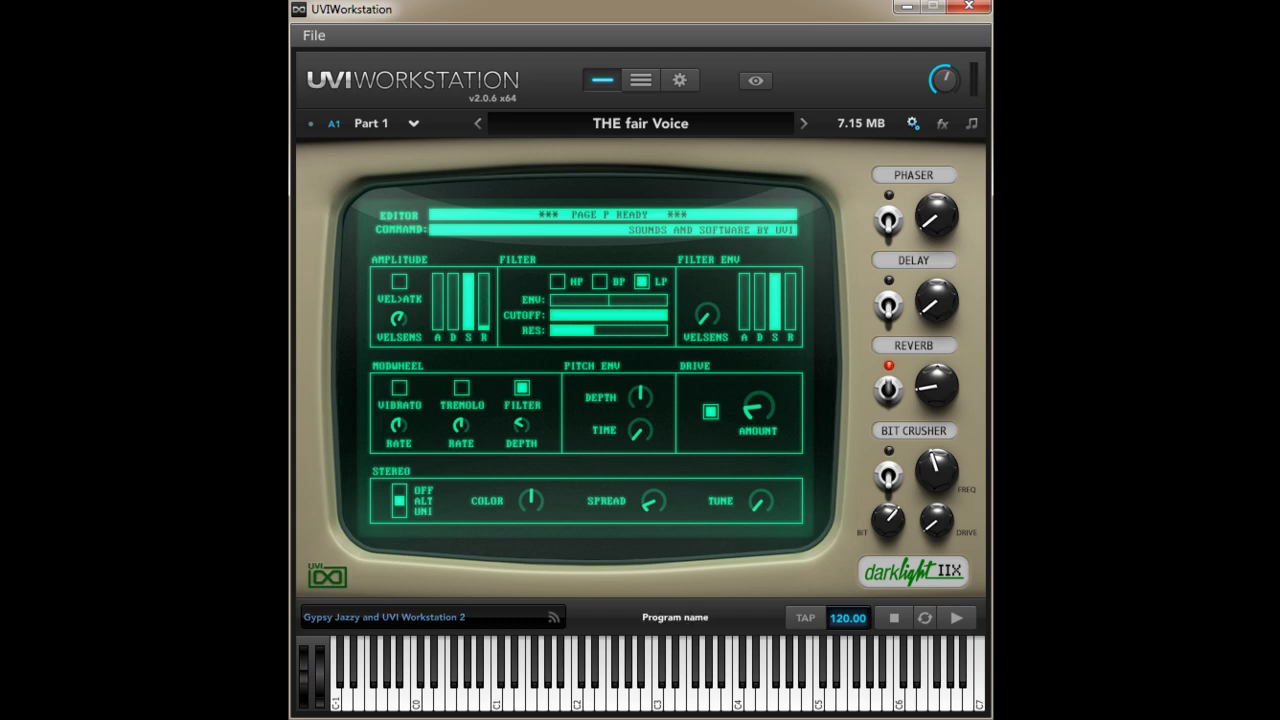
# - Switch to the Synth Choir preset and view the list of other Fair Voices presets
pyautogui.click(640, 123)
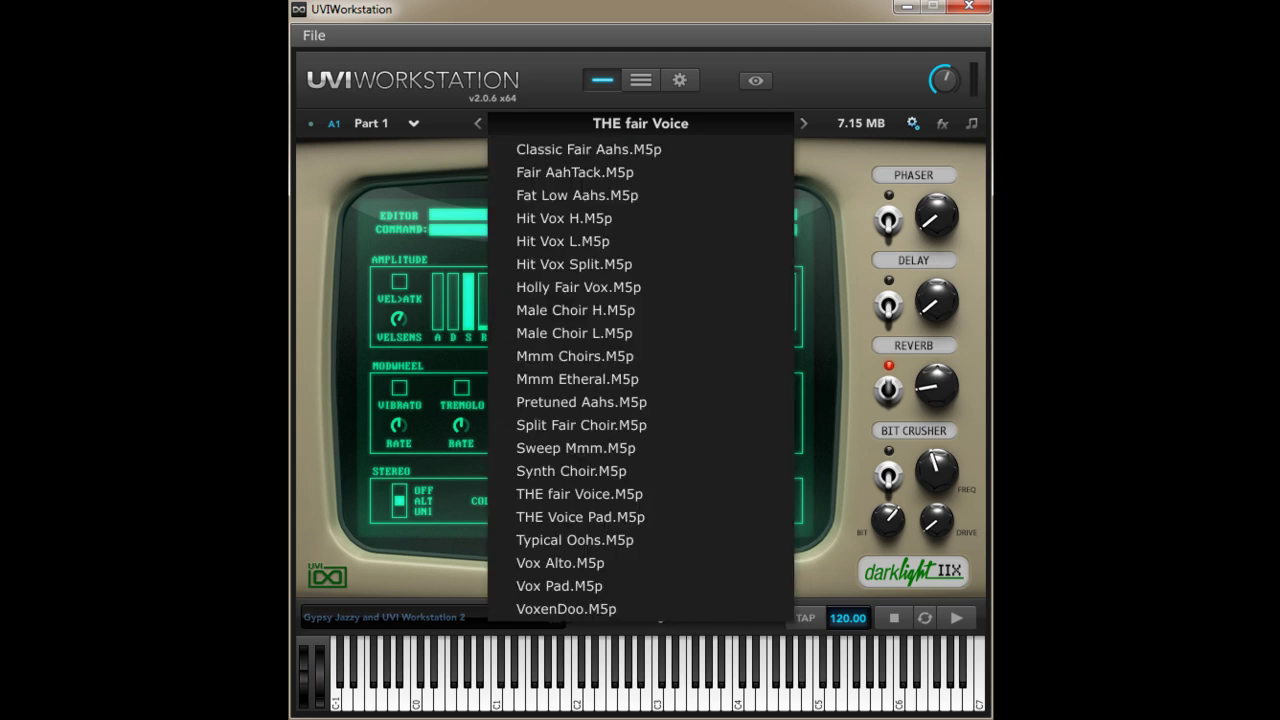
pyautogui.click(579, 494)
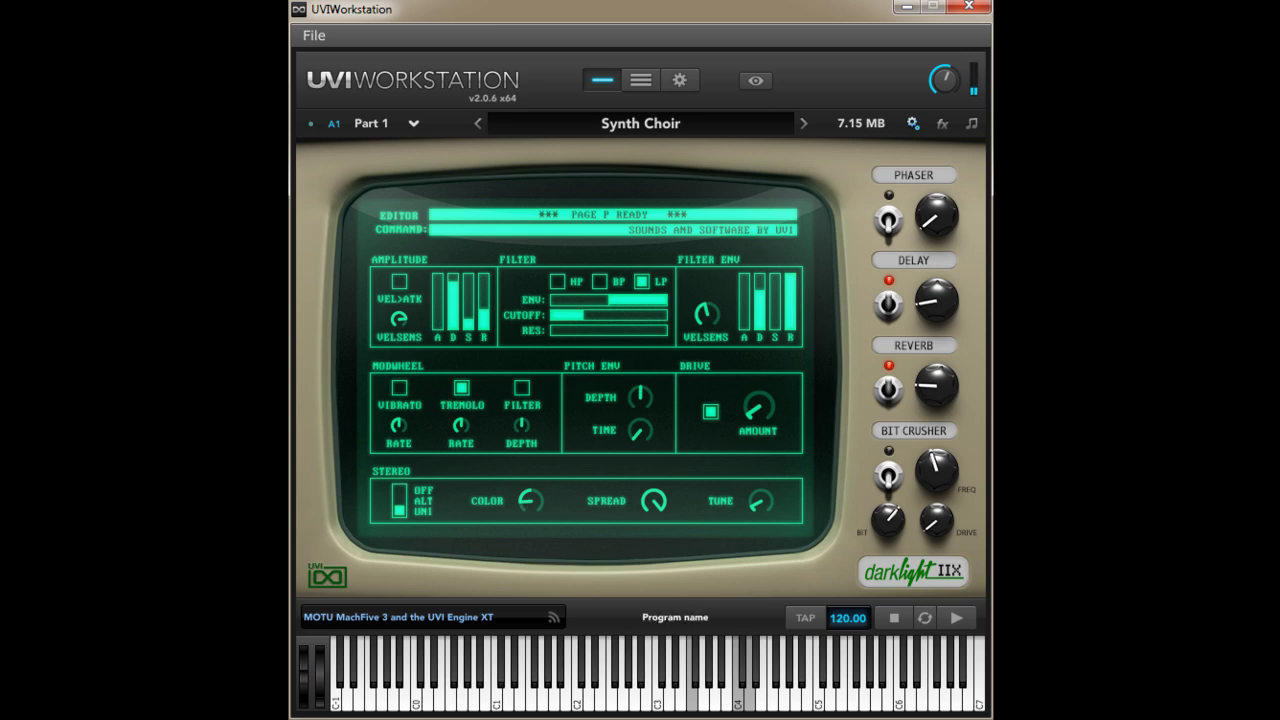
pyautogui.click(640, 123)
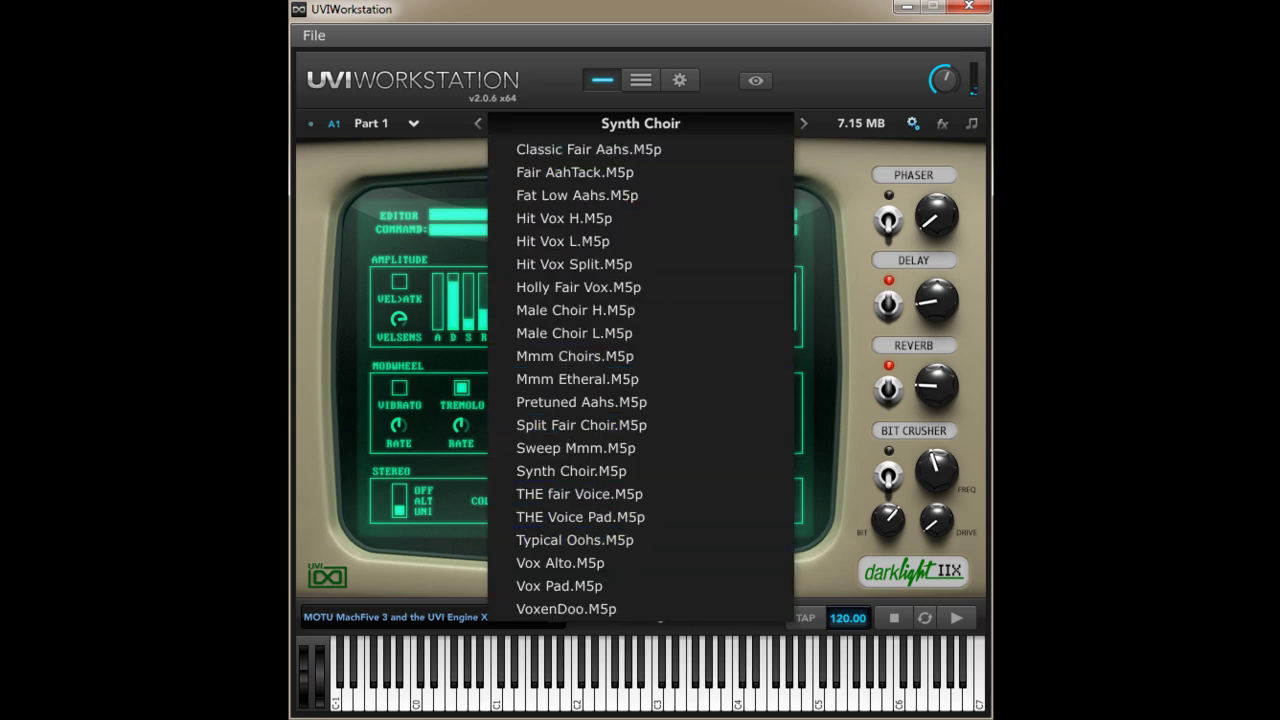
pyautogui.press('Escape')
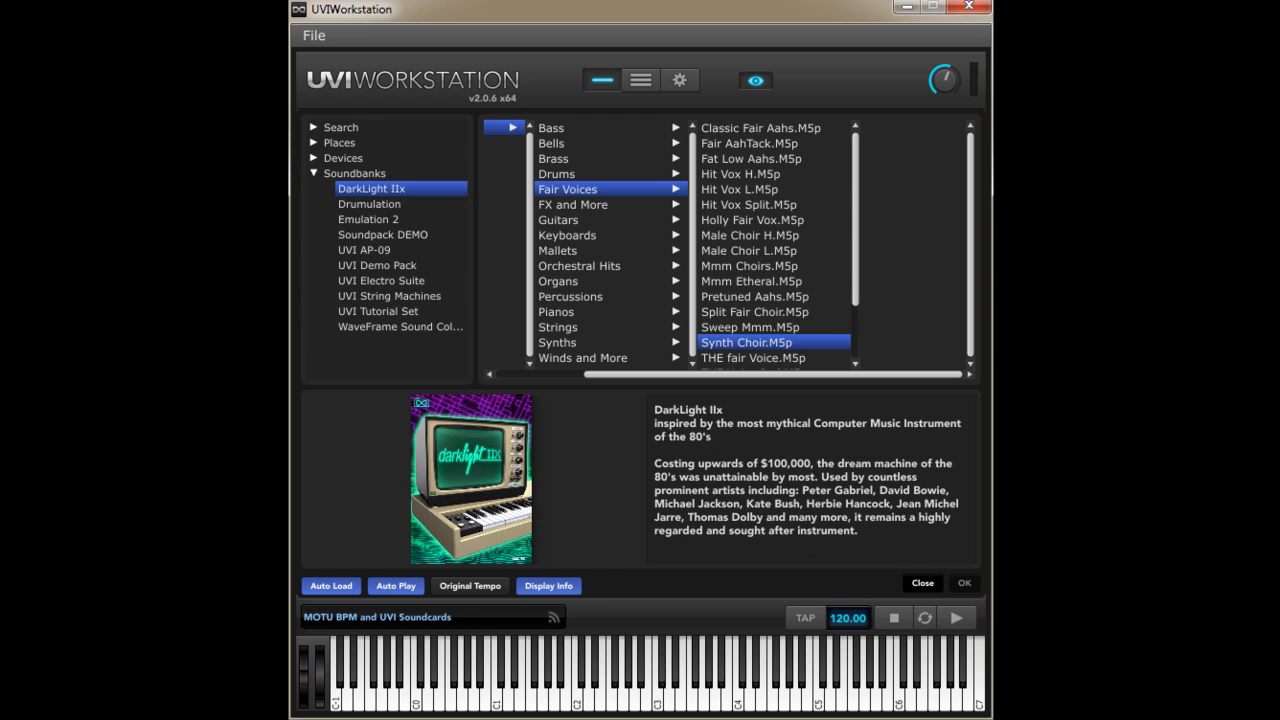
# - Load Classic Fair Hit 1 from the Orchestral Hits category and advance to Classic Fair Hit 2
pyautogui.click(579, 266)
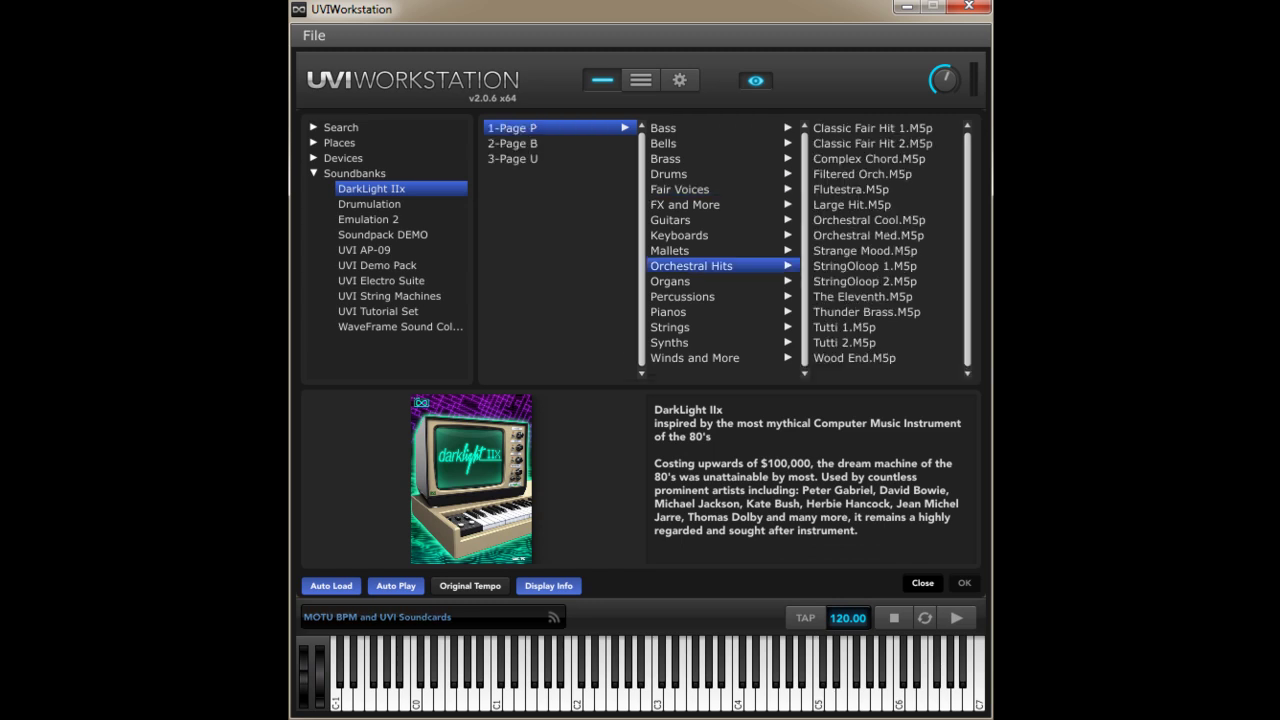
pyautogui.click(872, 128)
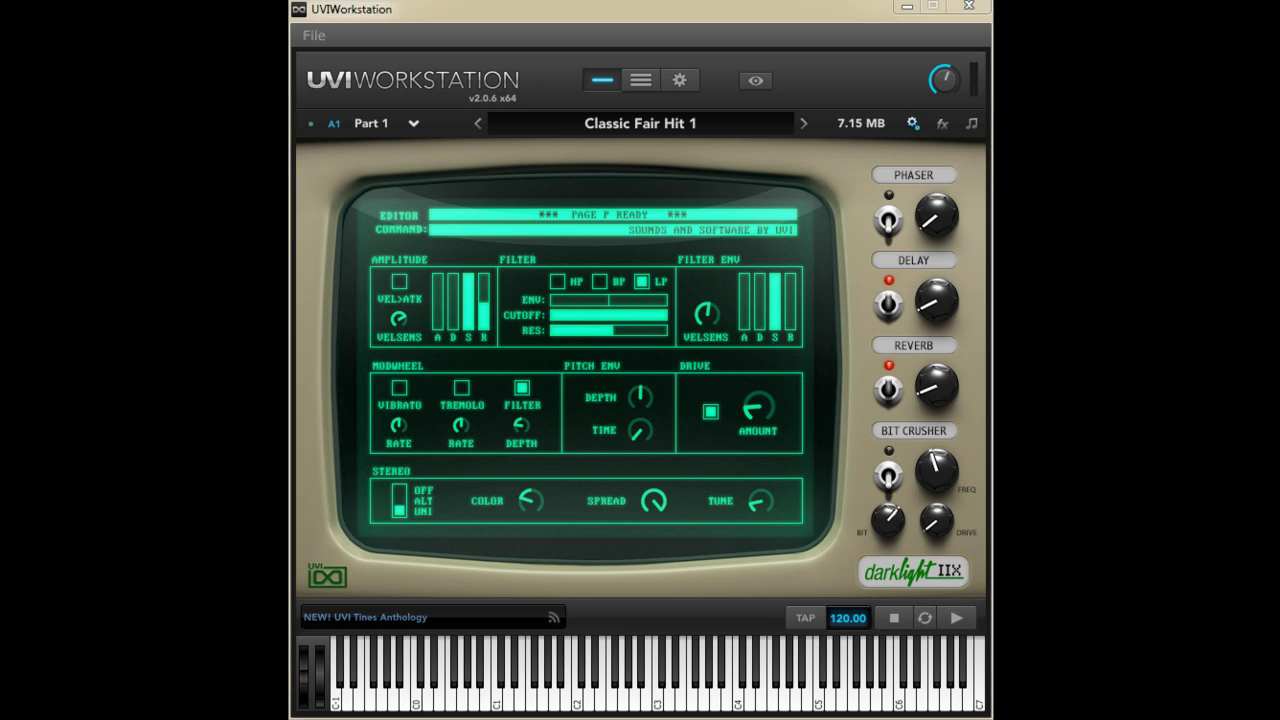
pyautogui.click(803, 123)
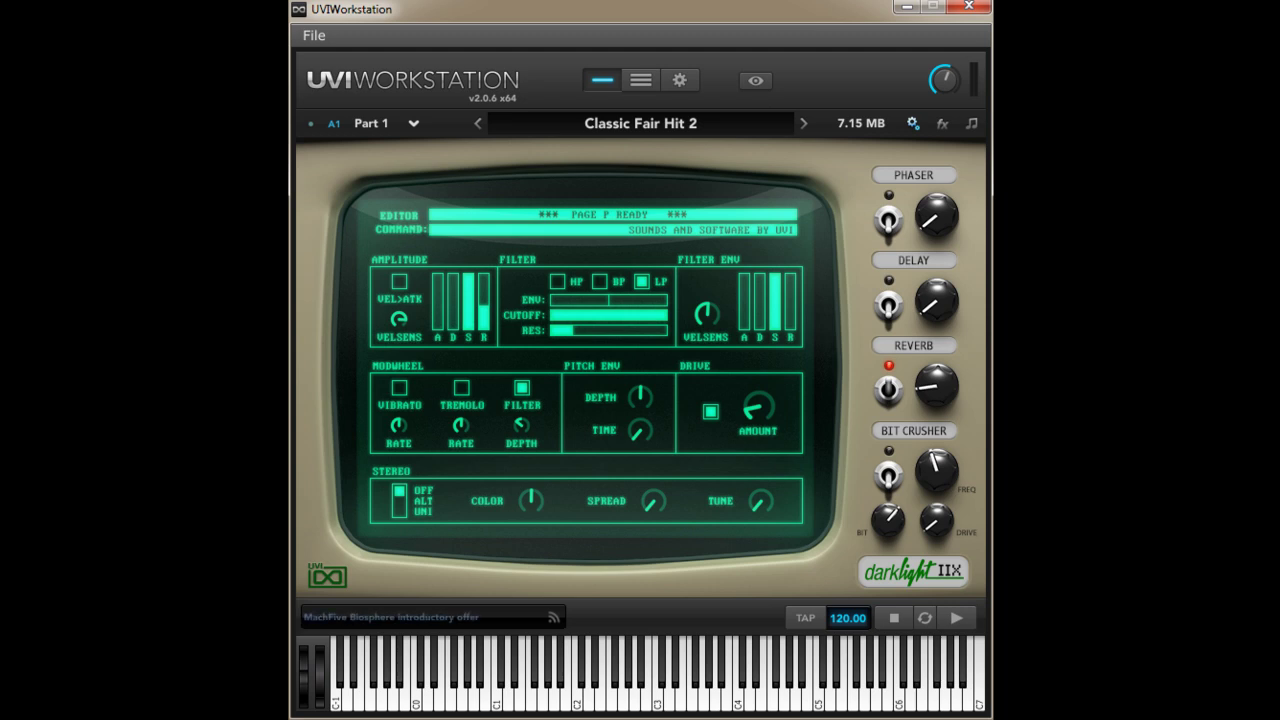
# - Return to the sound browser and load the Pwang preset from the Pianos category
pyautogui.click(640, 124)
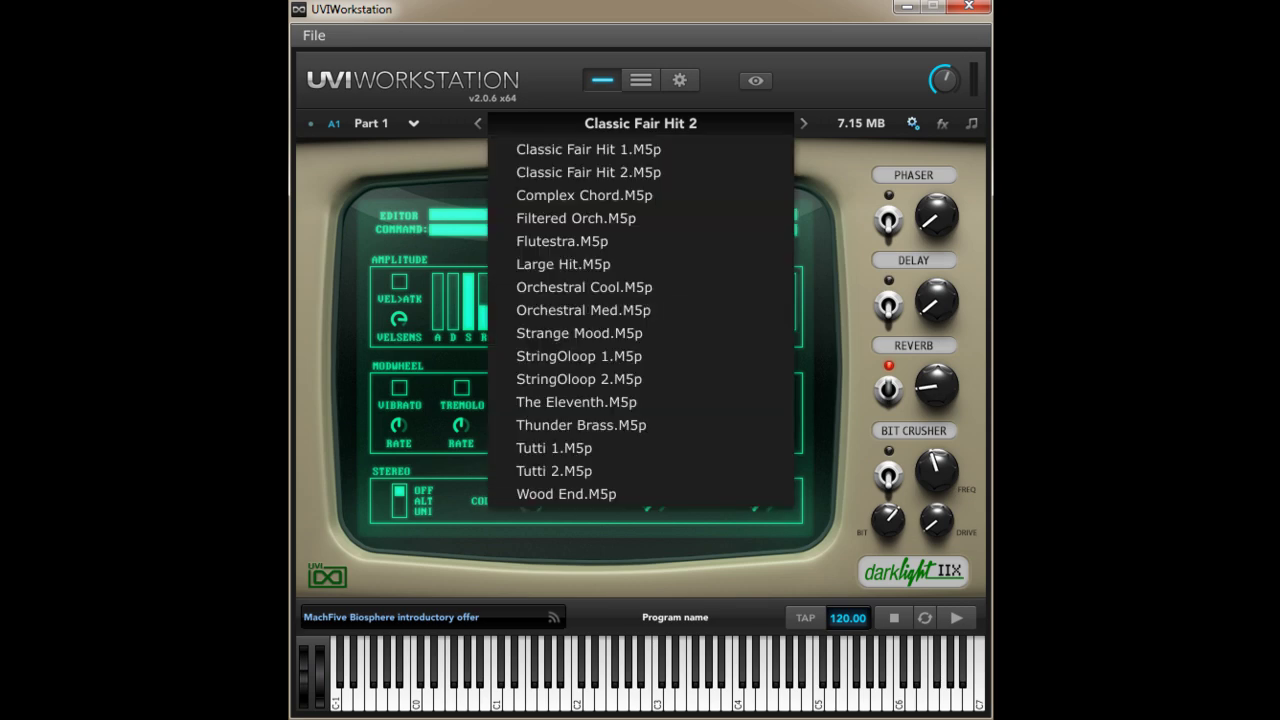
pyautogui.click(756, 81)
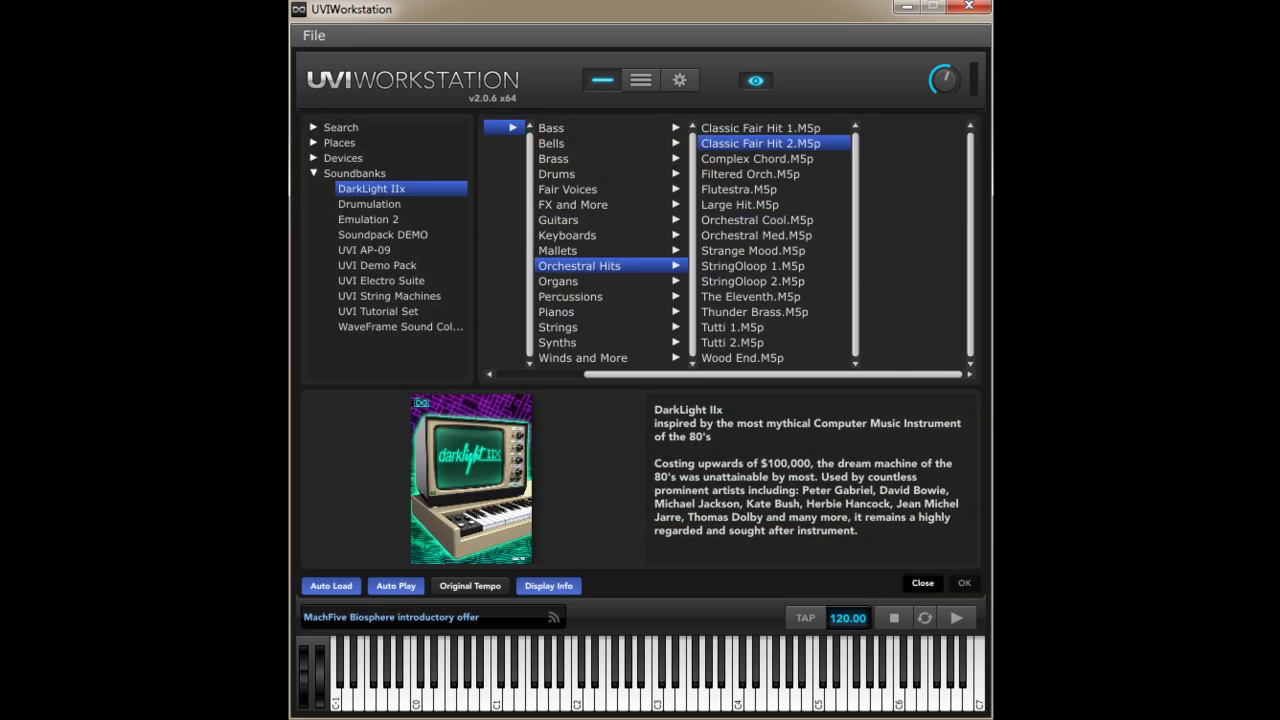
pyautogui.click(557, 312)
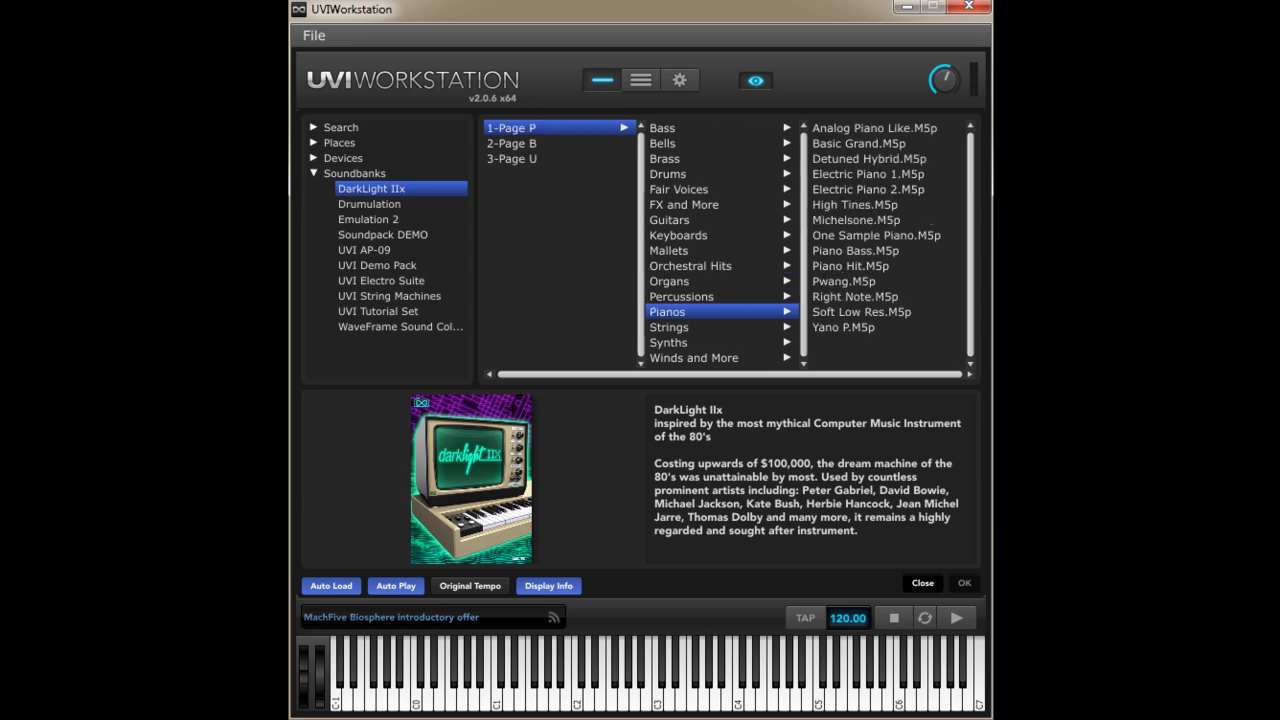
pyautogui.click(844, 281)
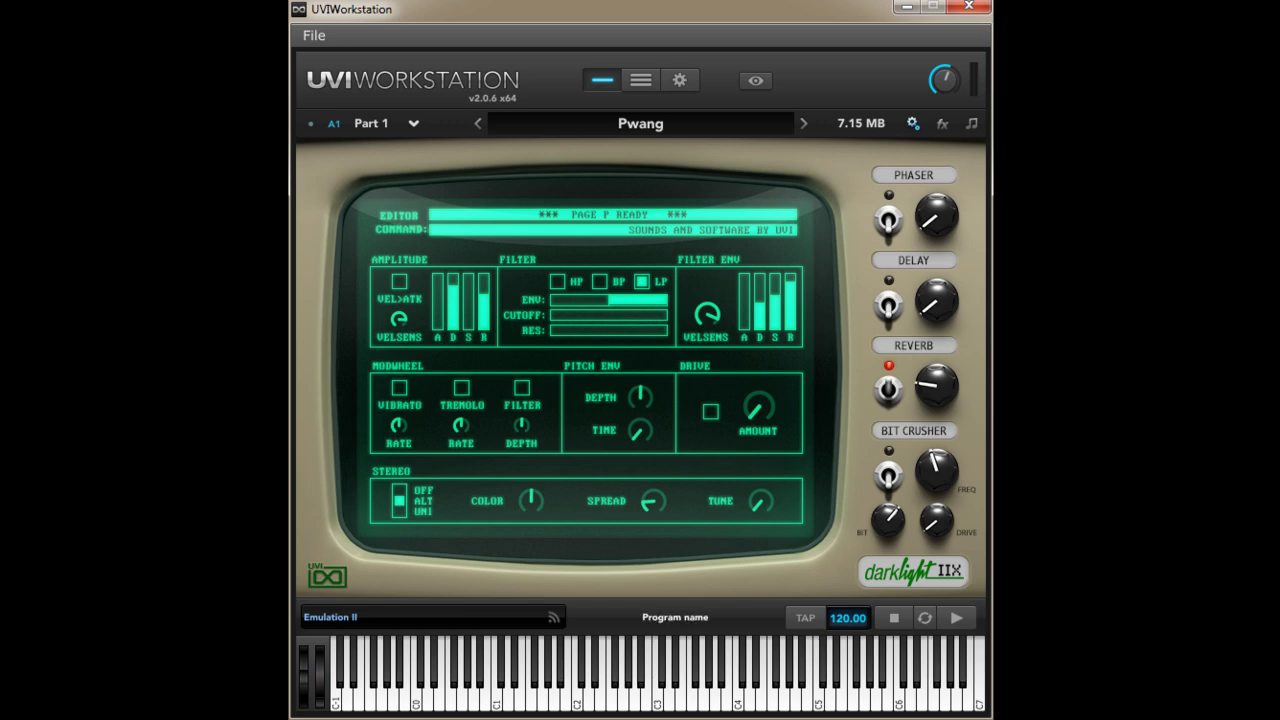
# - Load the Arco Cello Hard preset from the Strings category of 1-Page P
pyautogui.doubleClick(640, 124)
pyautogui.click(670, 327)
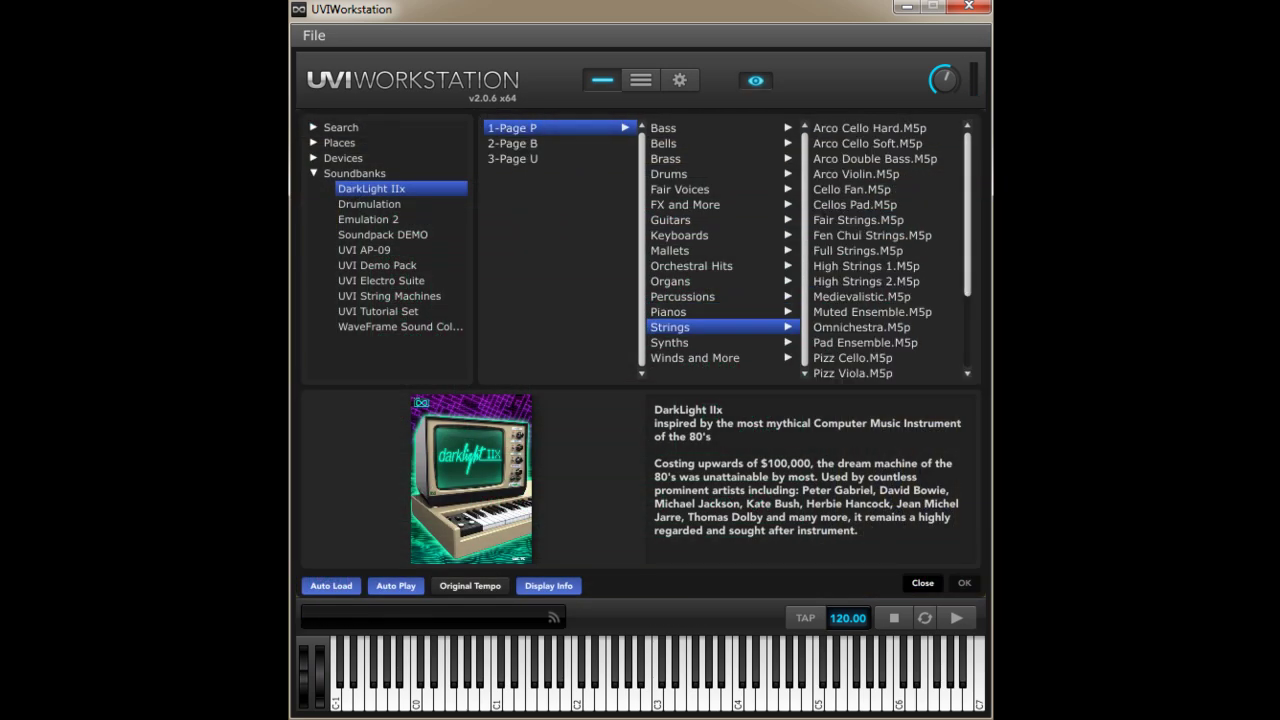
pyautogui.click(870, 128)
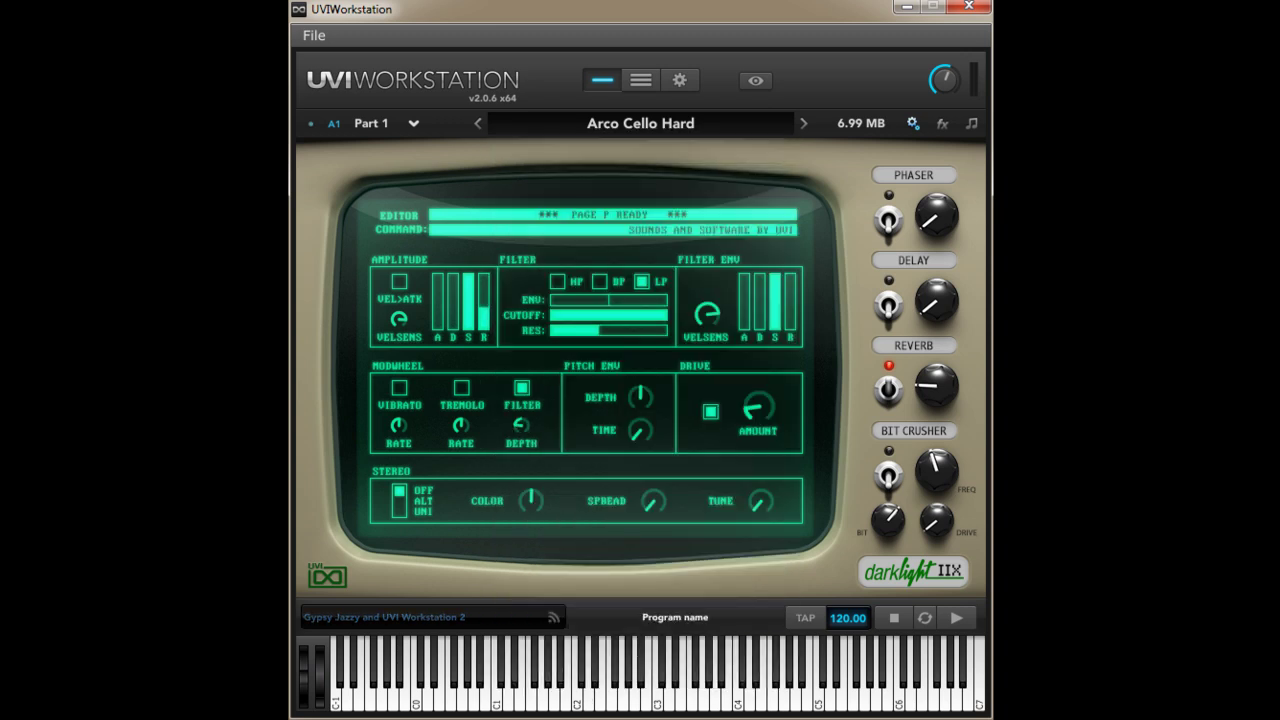
# - Load the SlOwminous Pad strings preset and follow it with High Strings 2
pyautogui.click(640, 123)
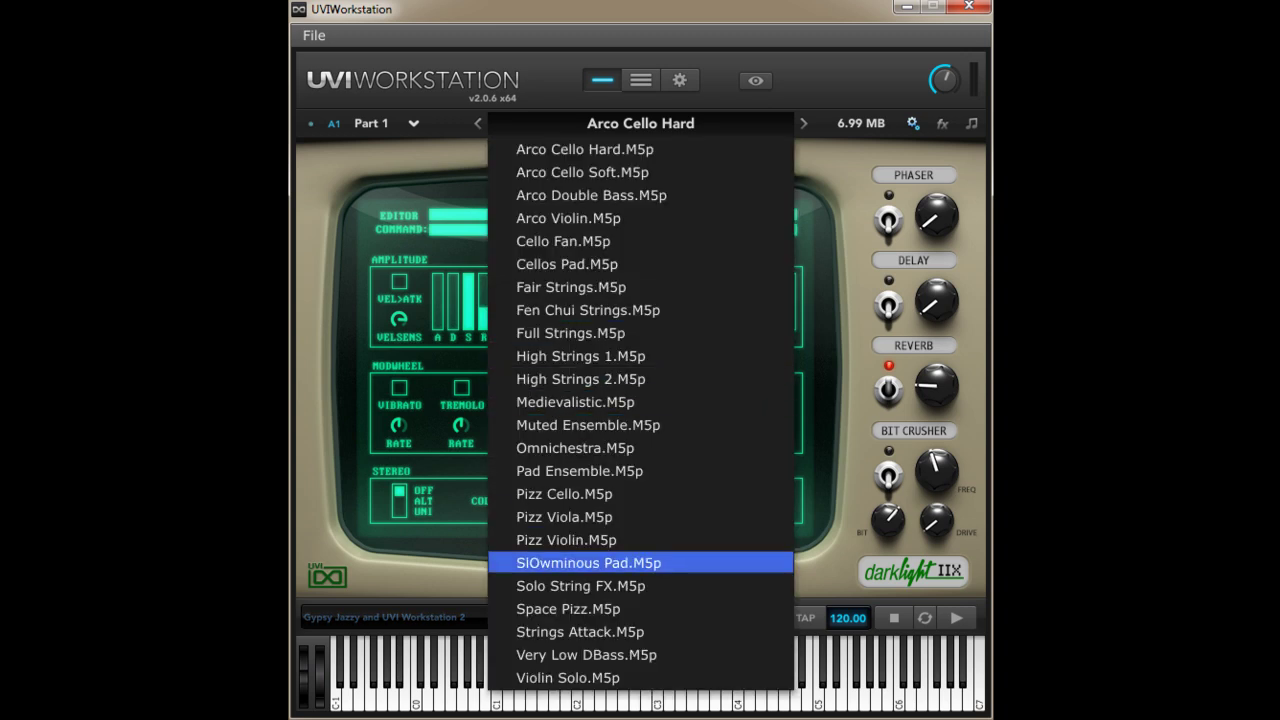
pyautogui.click(588, 563)
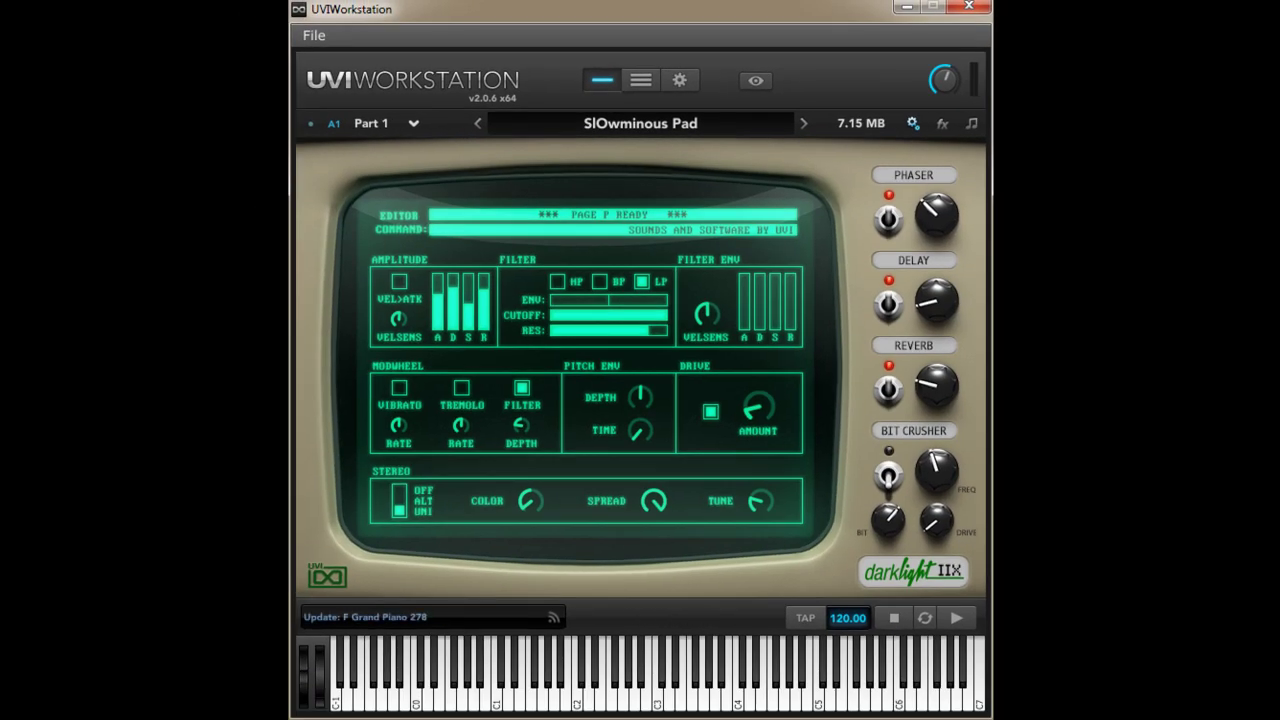
pyautogui.click(640, 124)
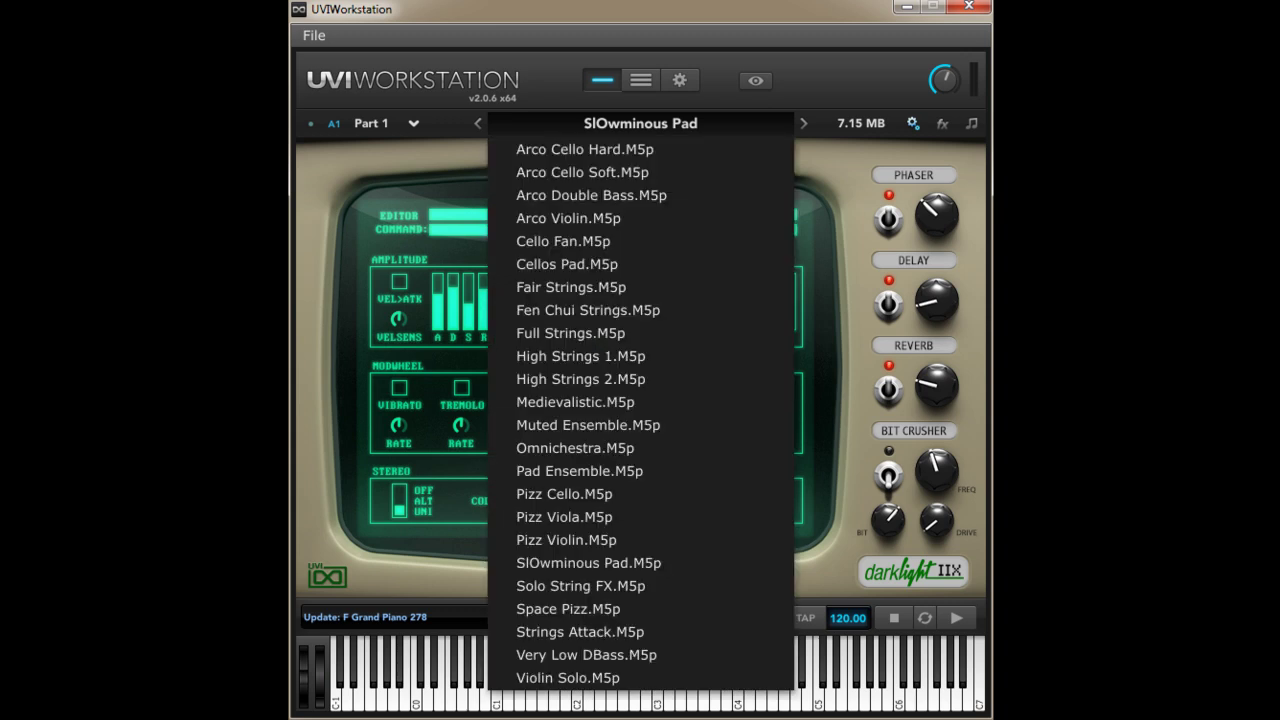
pyautogui.click(580, 379)
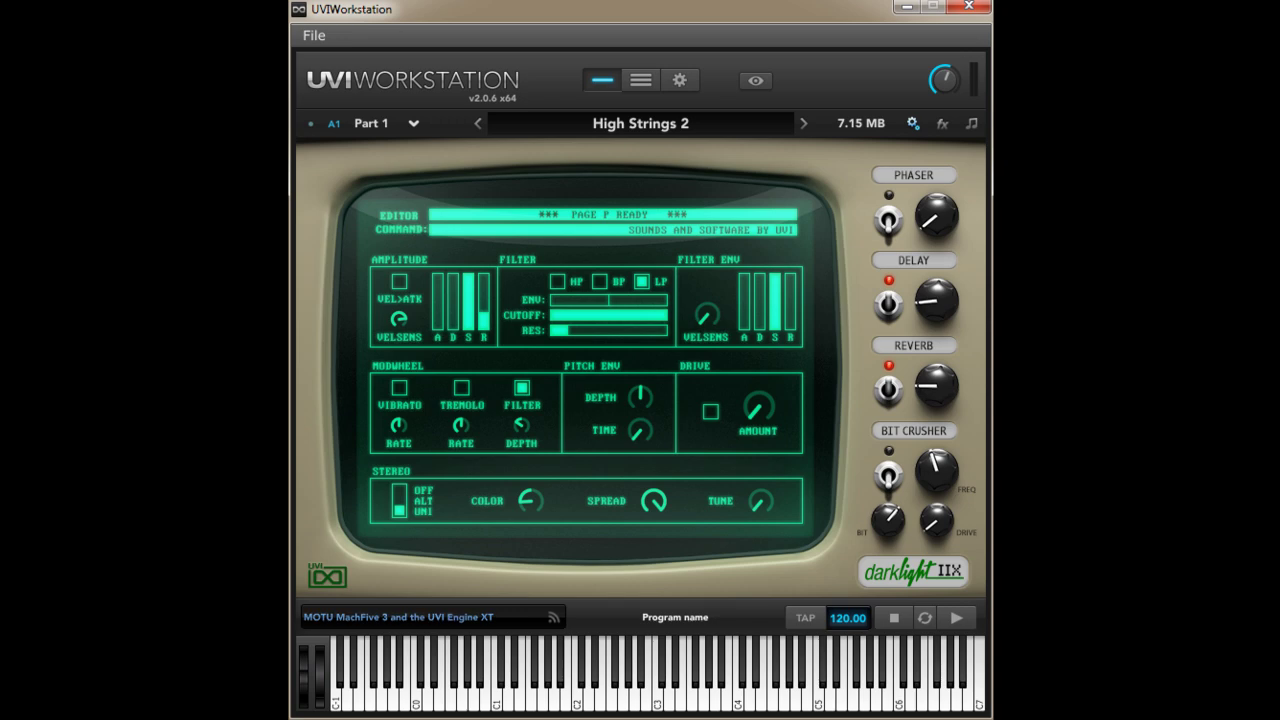
# - Browse the preset lists in Keyboards, Guitars, FX and More, Winds and More, Synths, Strings and Pianos
pyautogui.click(756, 80)
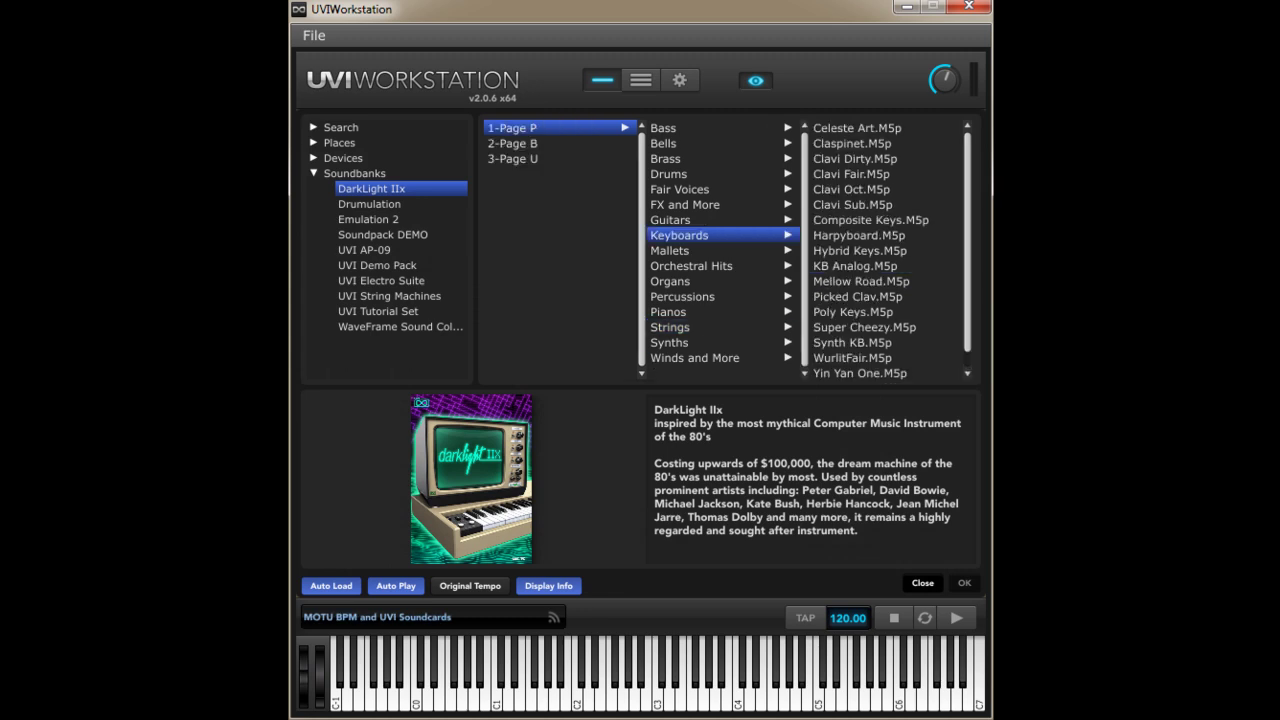
pyautogui.click(670, 219)
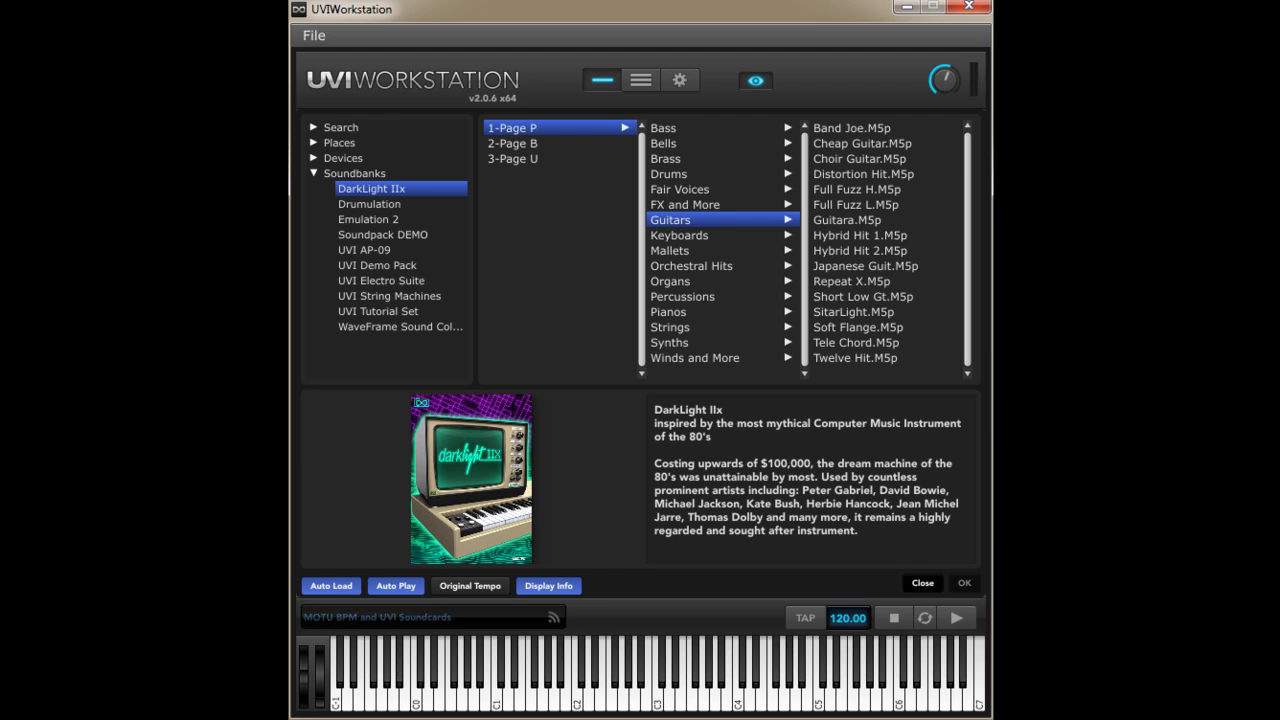
pyautogui.click(685, 204)
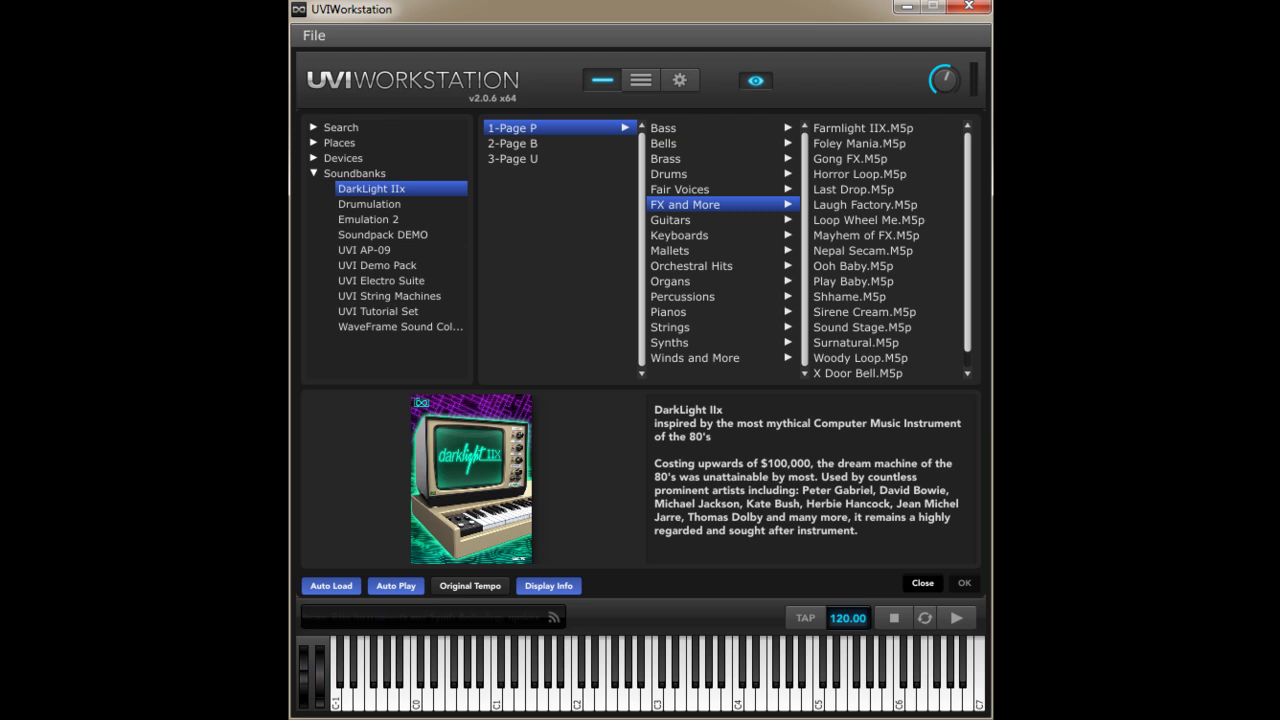
pyautogui.press('End')
pyautogui.scroll(-1, 885, 250)
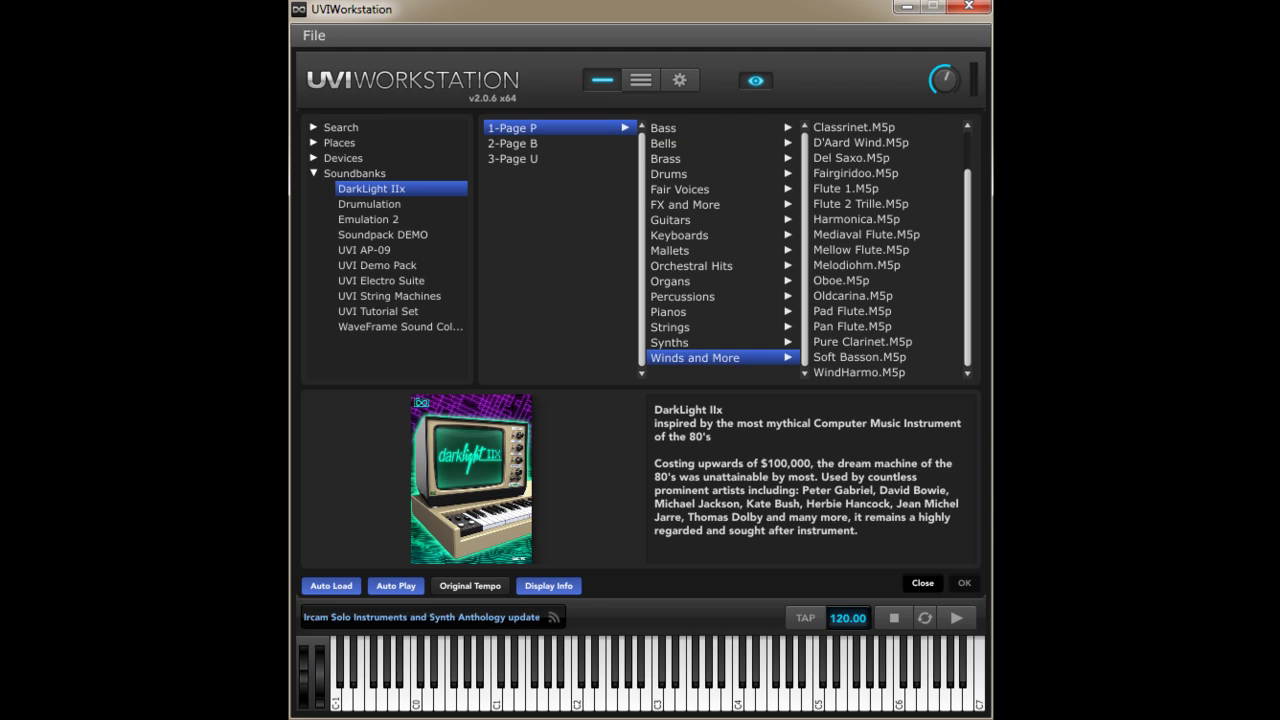
pyautogui.click(669, 342)
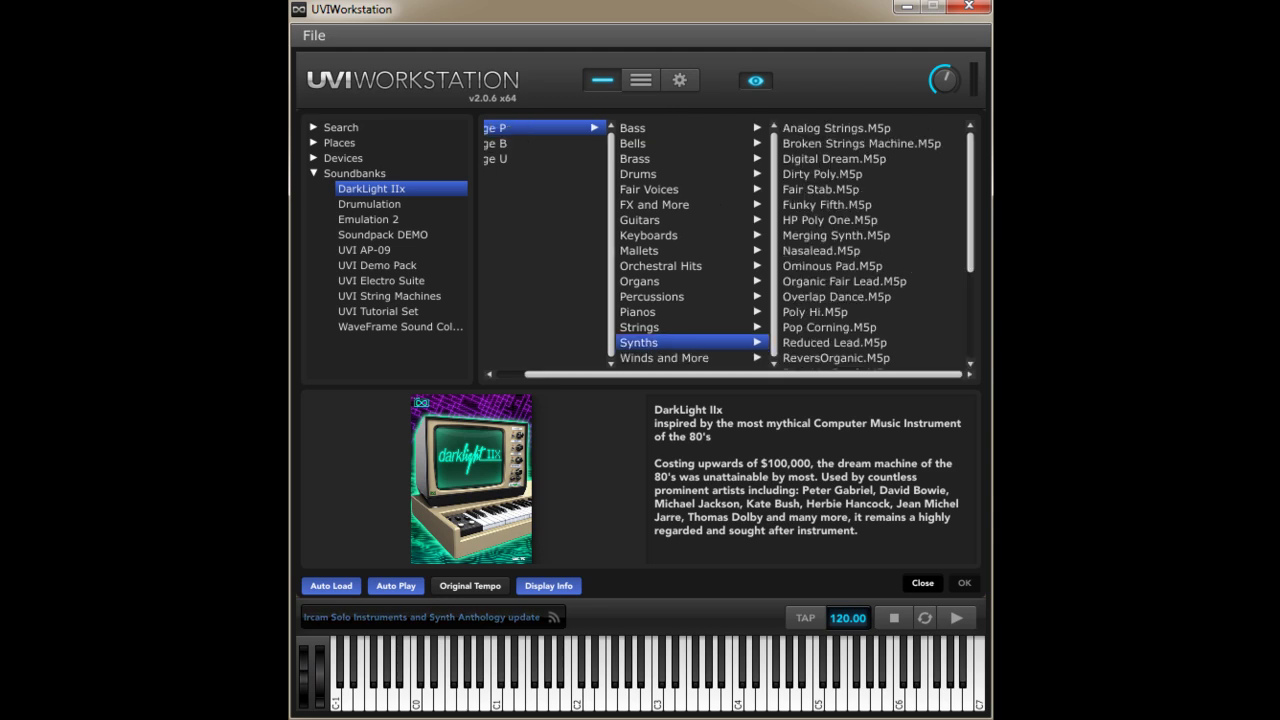
pyautogui.scroll(-3, 862, 244)
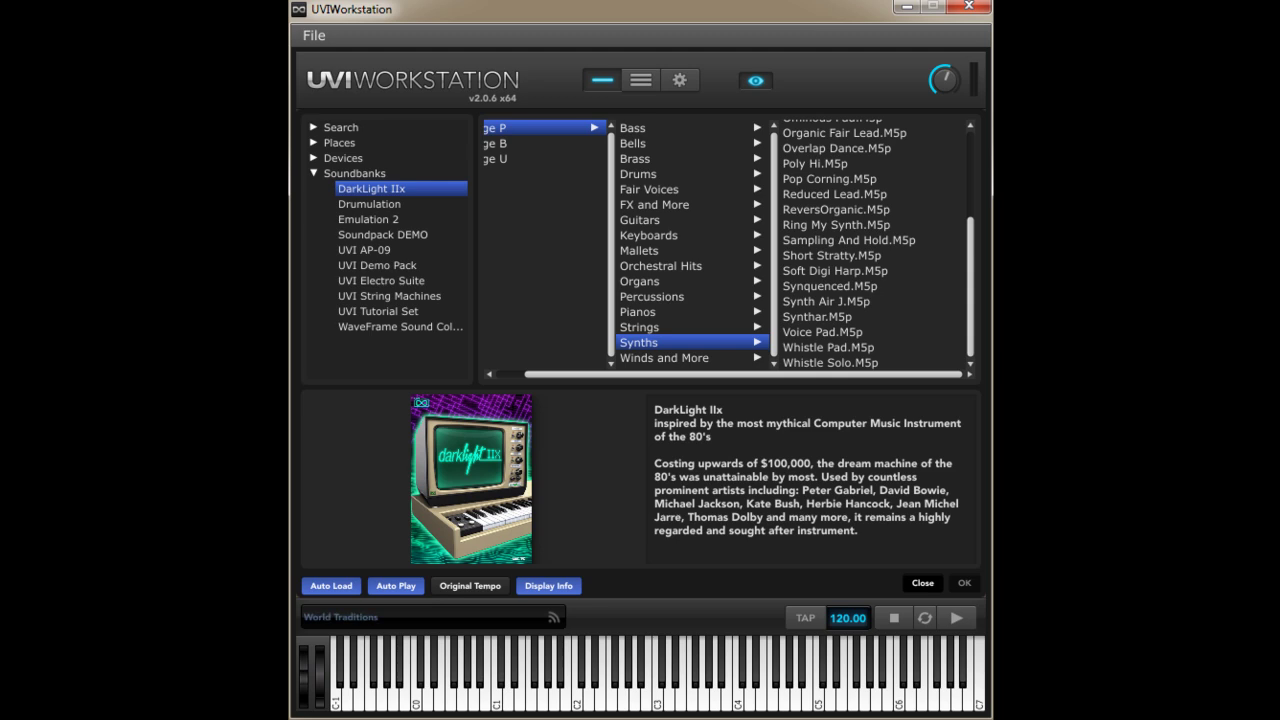
pyautogui.click(638, 327)
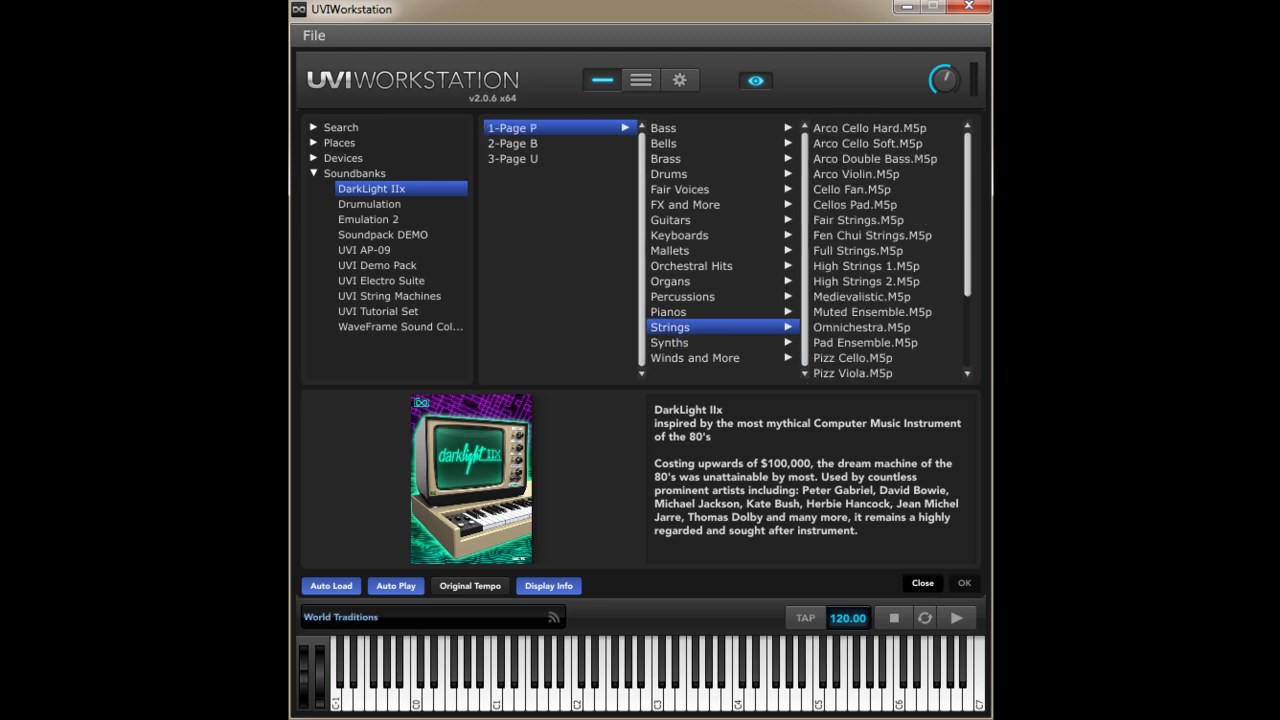
pyautogui.click(668, 311)
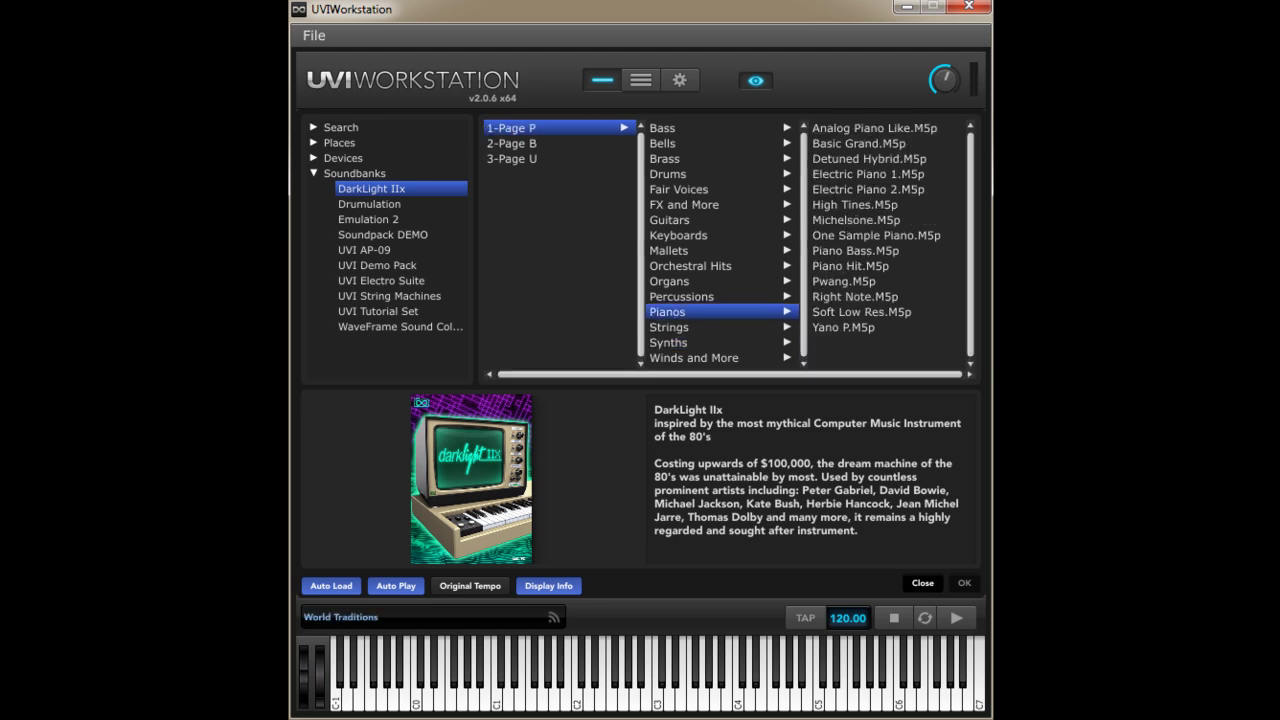
# - Open the 2-Page B drum sequencer from the soundbank and look through the sounds available for track 1
pyautogui.click(512, 143)
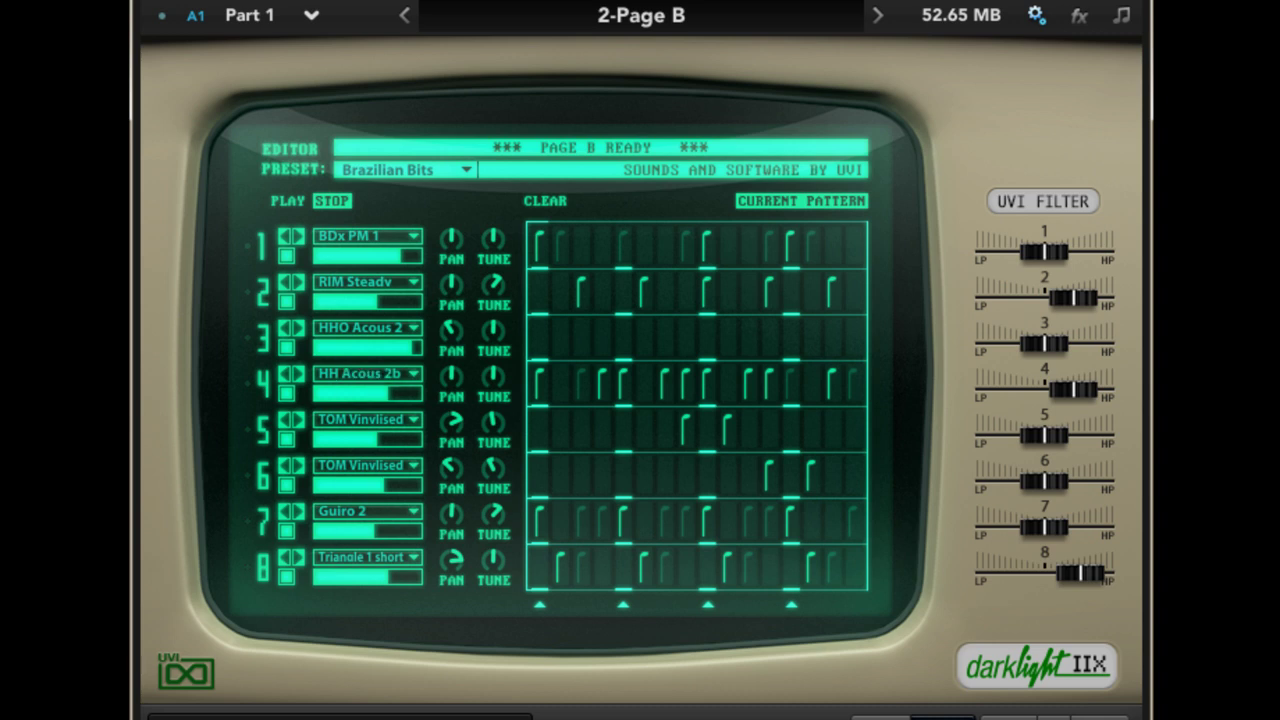
pyautogui.click(367, 236)
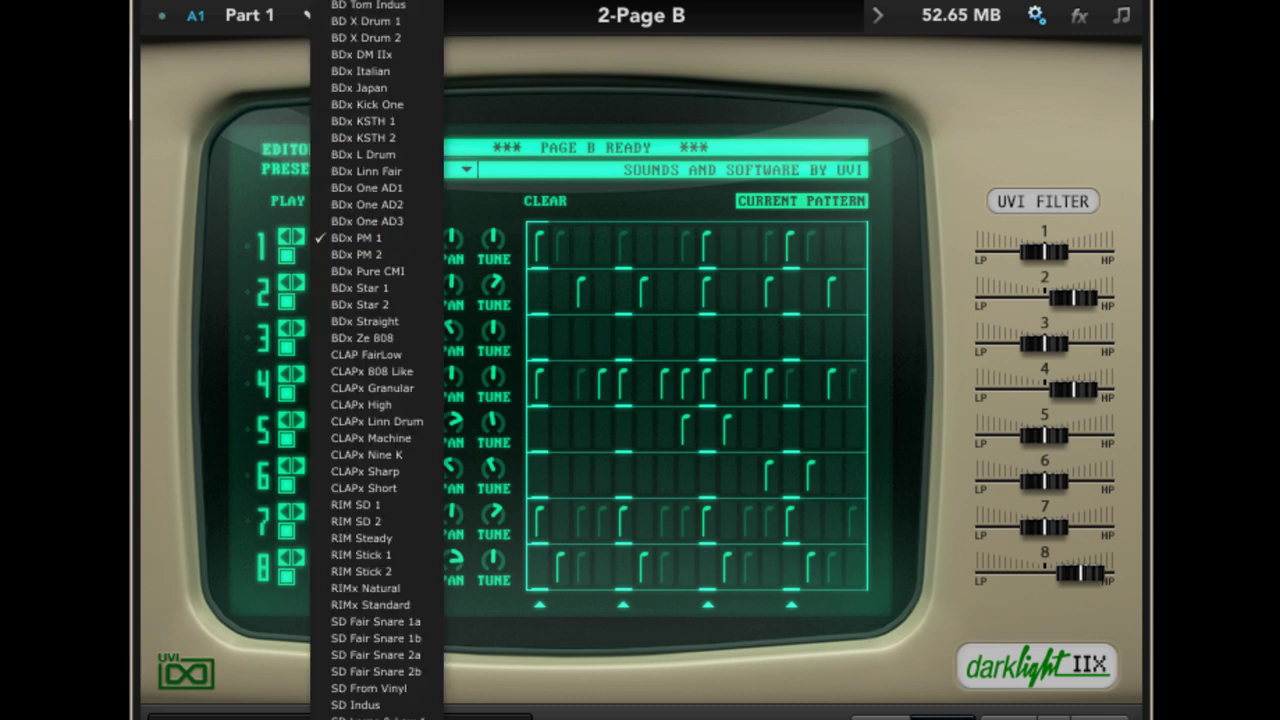
pyautogui.scroll(3, 377, 300)
pyautogui.scroll(-5, 377, 360)
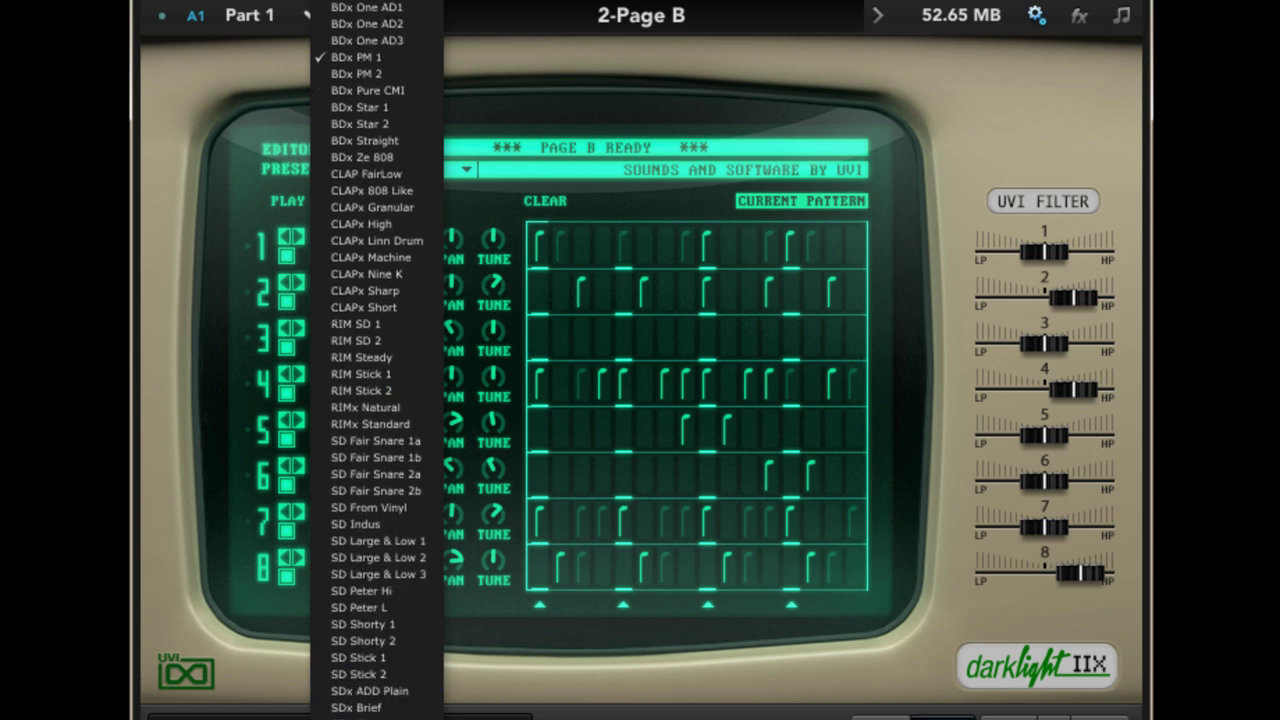
pyautogui.scroll(8, 377, 360)
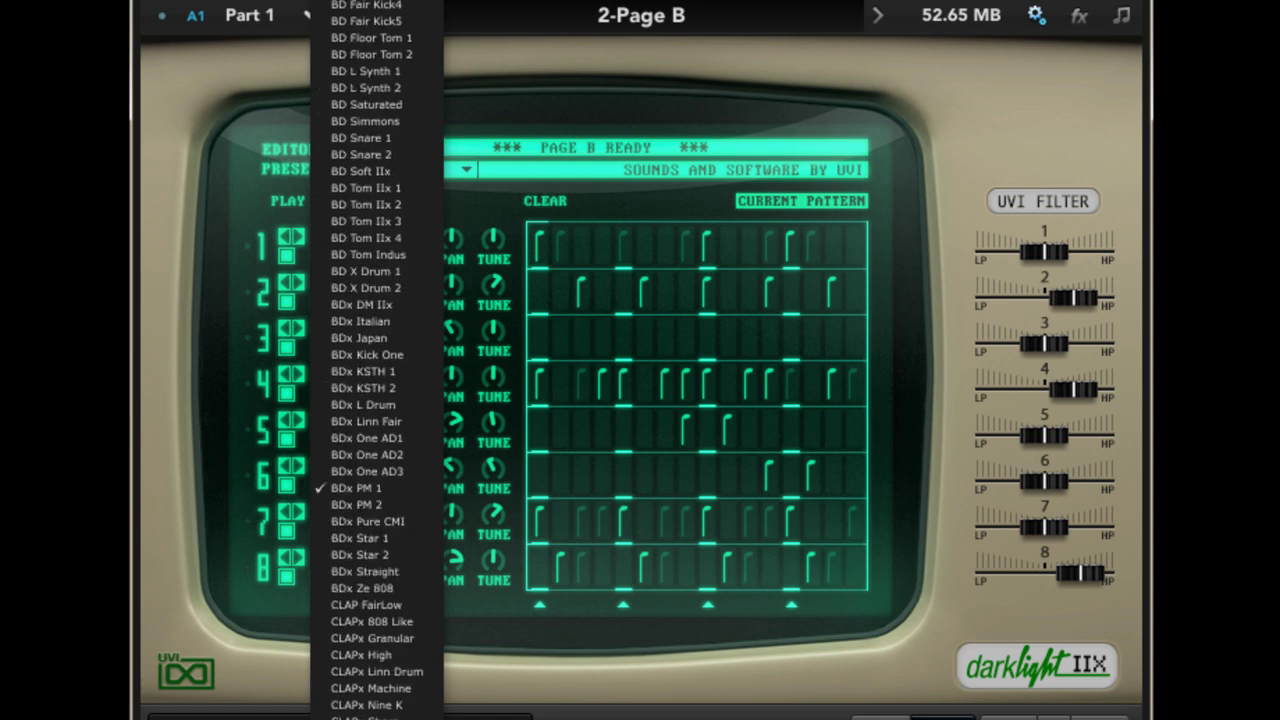
pyautogui.press('Escape')
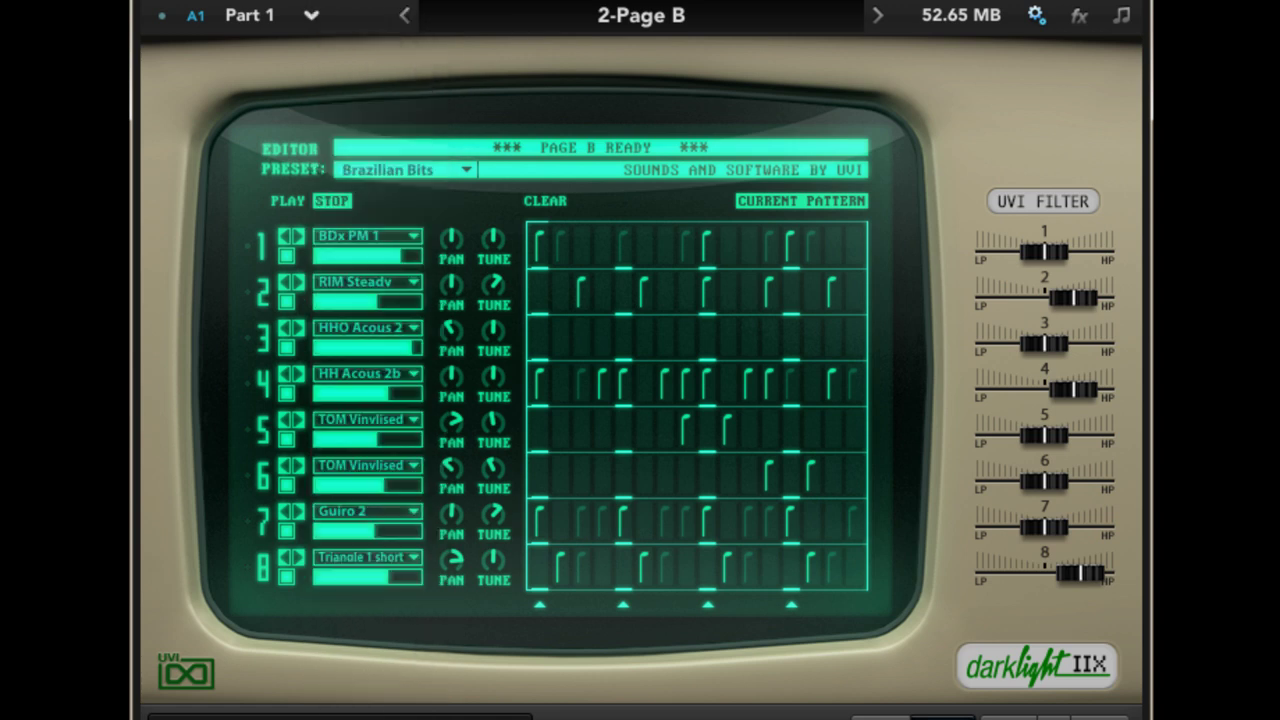
# - Look through the sound lists of tracks 2 and 3, keeping RIM Steady and HHO Acous 2 assigned
pyautogui.click(365, 281)
pyautogui.scroll(8, 377, 360)
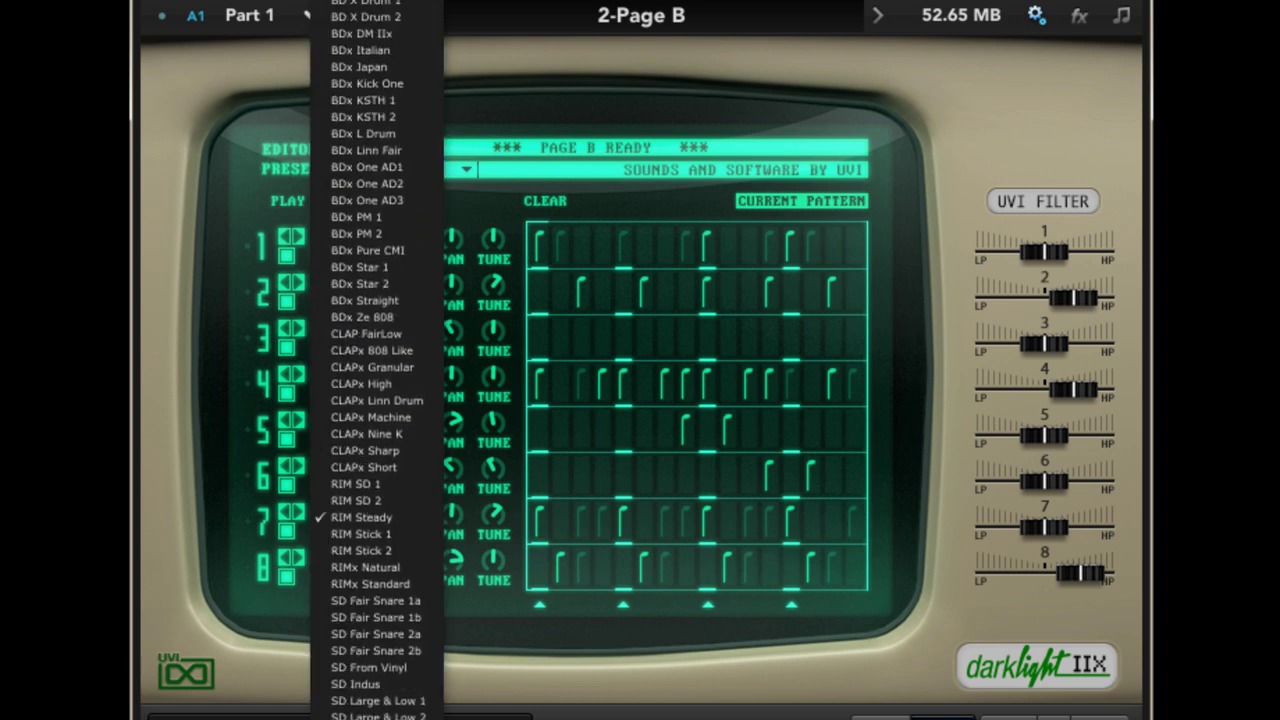
pyautogui.scroll(1, 377, 360)
pyautogui.press('Escape')
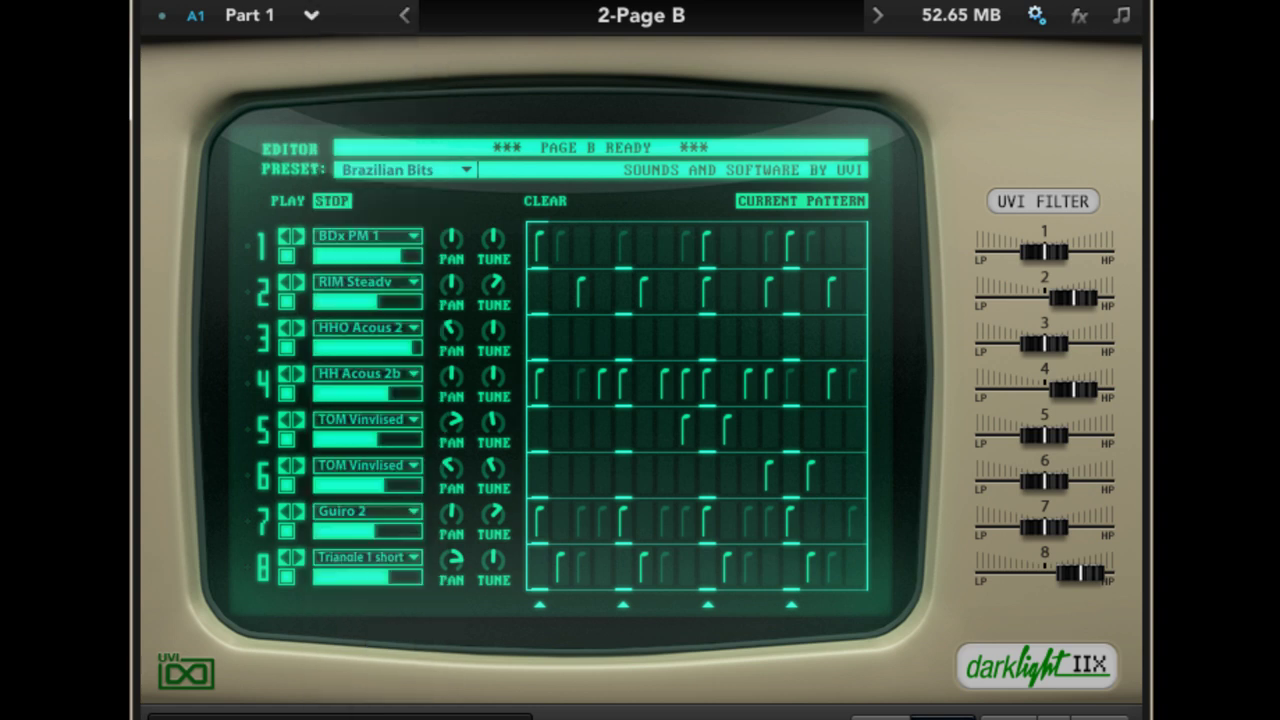
pyautogui.click(365, 329)
pyautogui.scroll(2, 377, 360)
pyautogui.scroll(7, 377, 360)
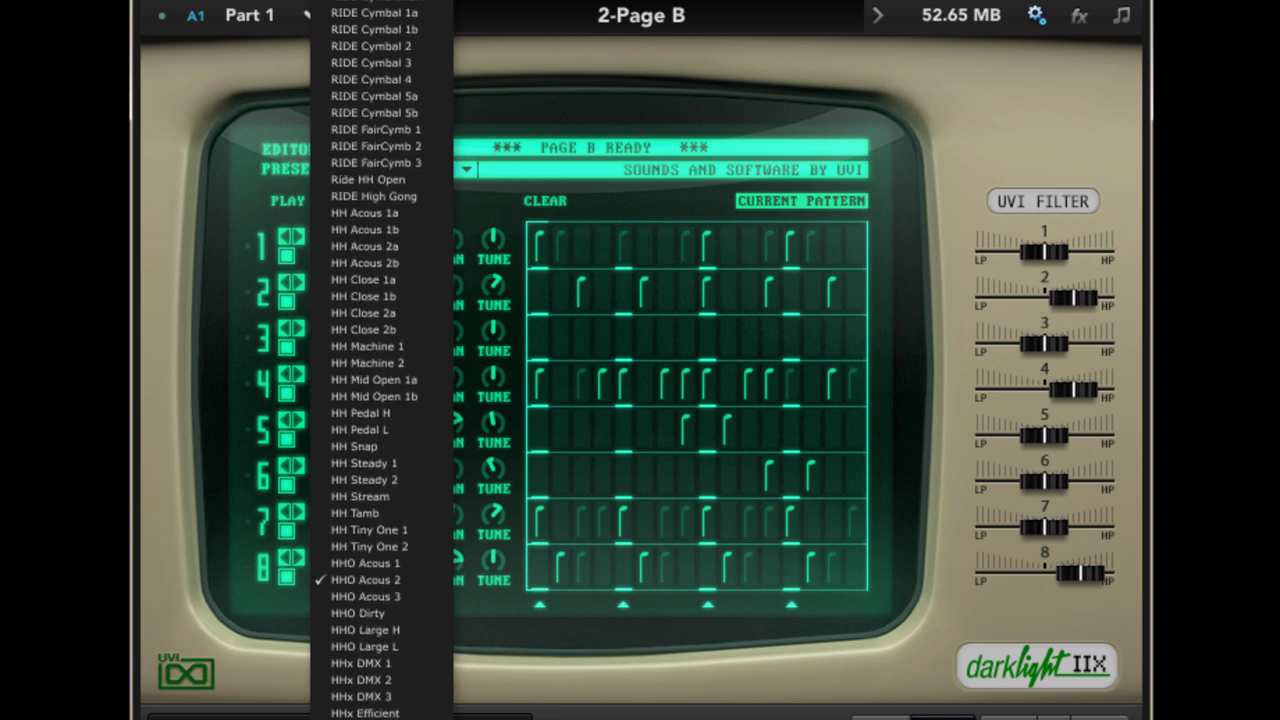
pyautogui.press('Escape')
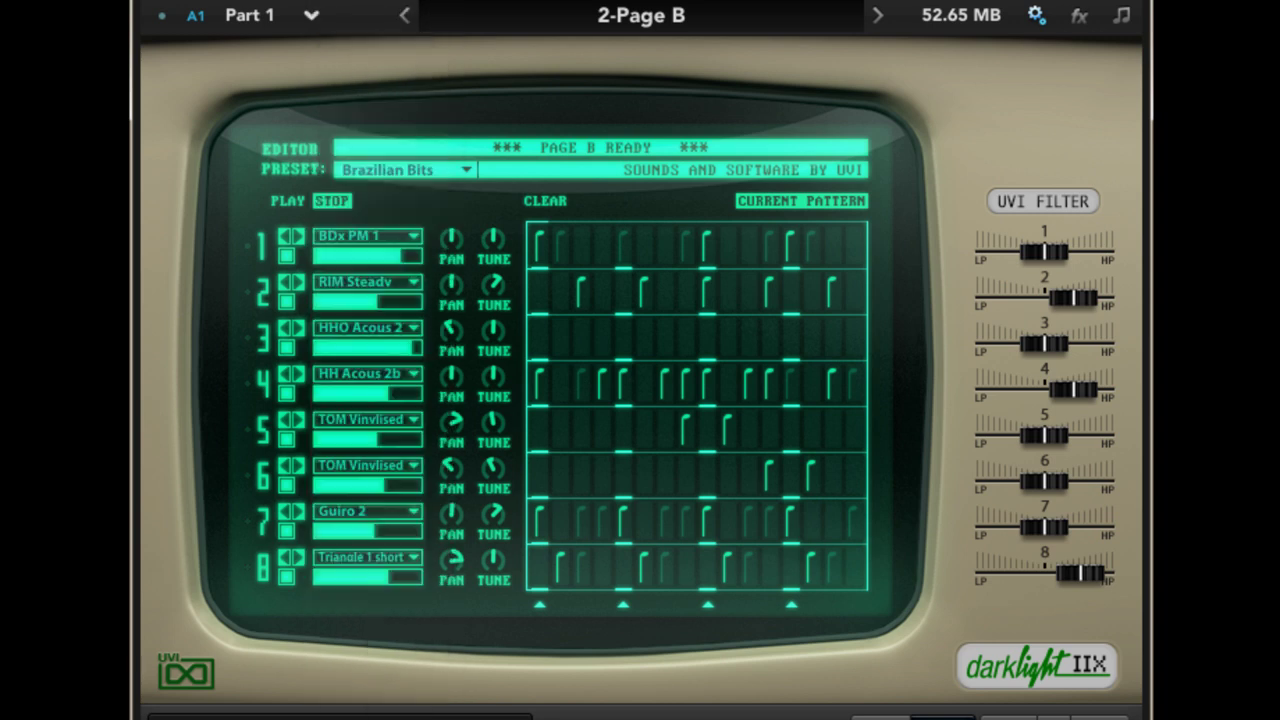
# - Look through the percussion sounds available for track 7, keeping Guiro 2 assigned
pyautogui.click(365, 511)
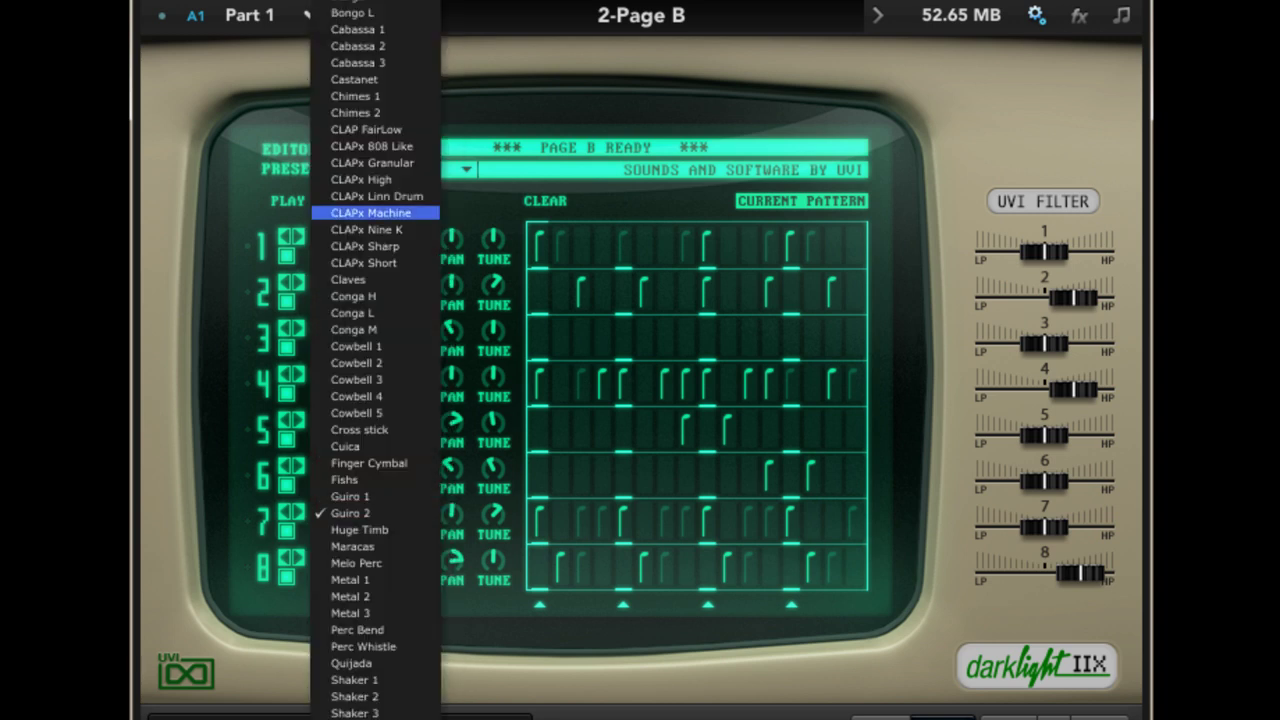
pyautogui.scroll(-5, 375, 360)
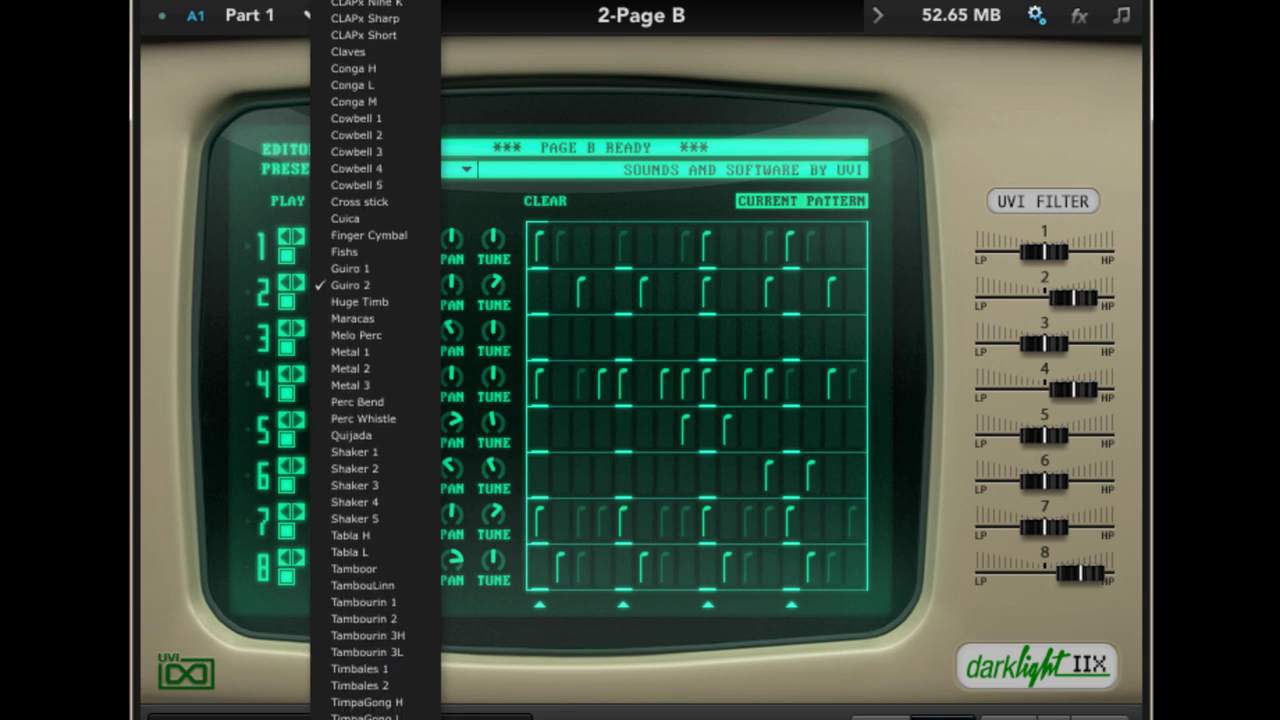
pyautogui.press('Escape')
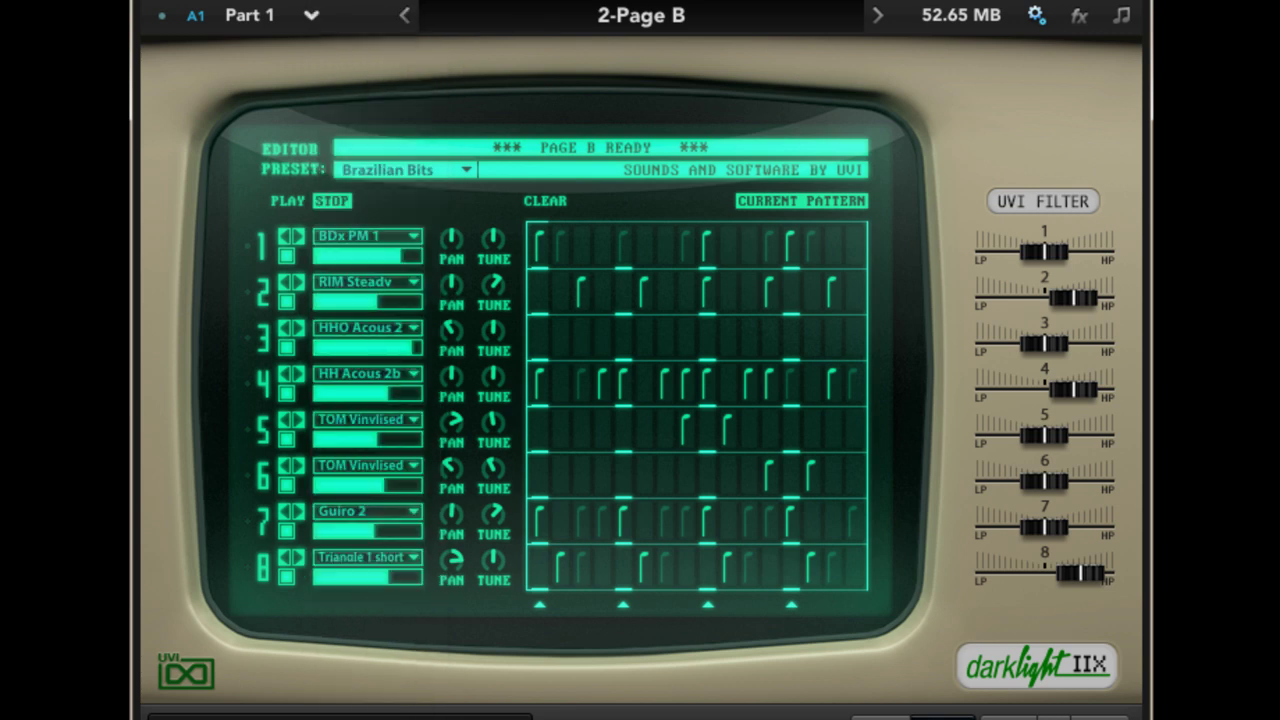
# - Examine track 2's volume control and the UVI filter sliders of tracks 2, 7 and 3
pyautogui.click(367, 301)
pyautogui.click(1070, 297)
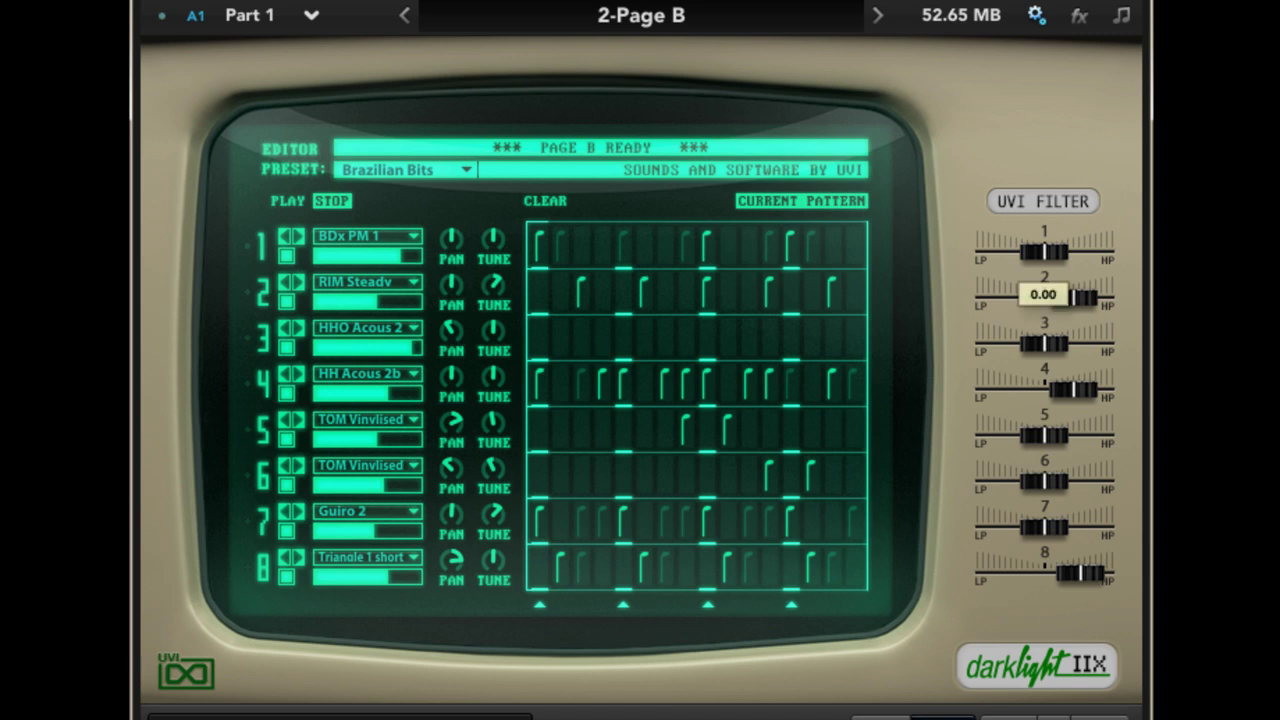
pyautogui.click(1044, 527)
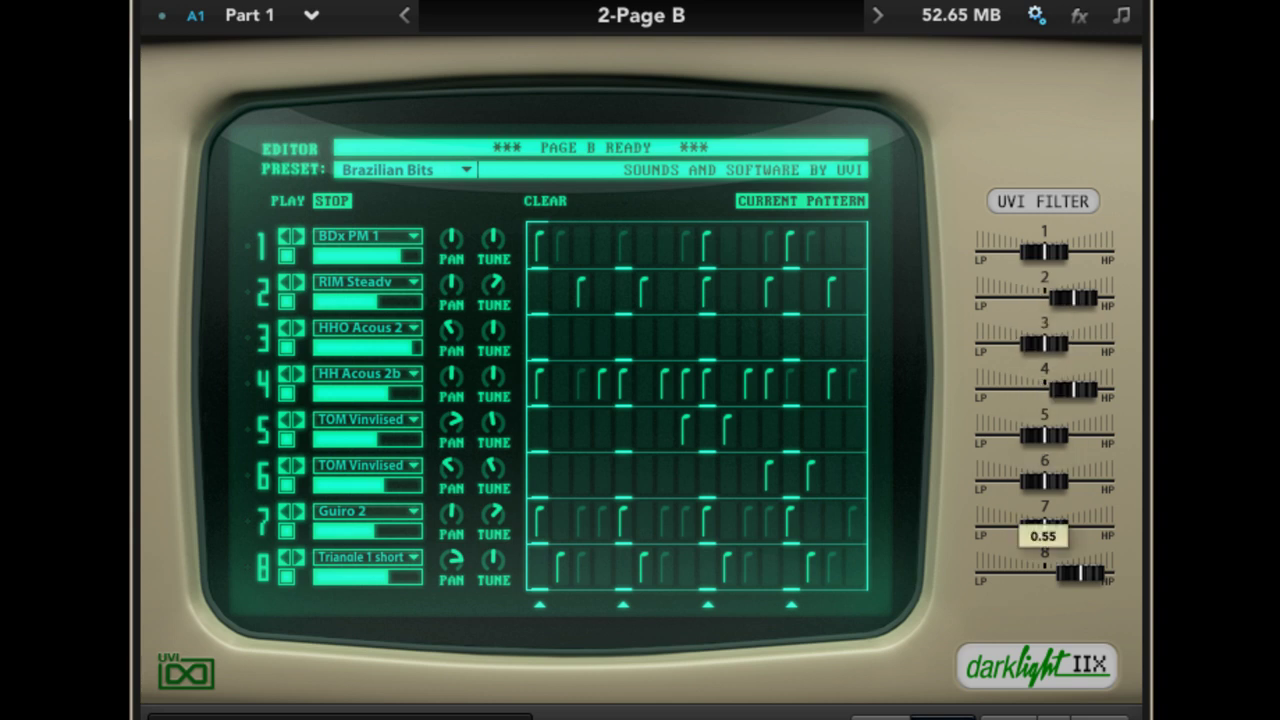
pyautogui.click(1044, 527)
pyautogui.click(1044, 527)
pyautogui.click(1044, 527)
pyautogui.click(1070, 297)
pyautogui.click(1070, 297)
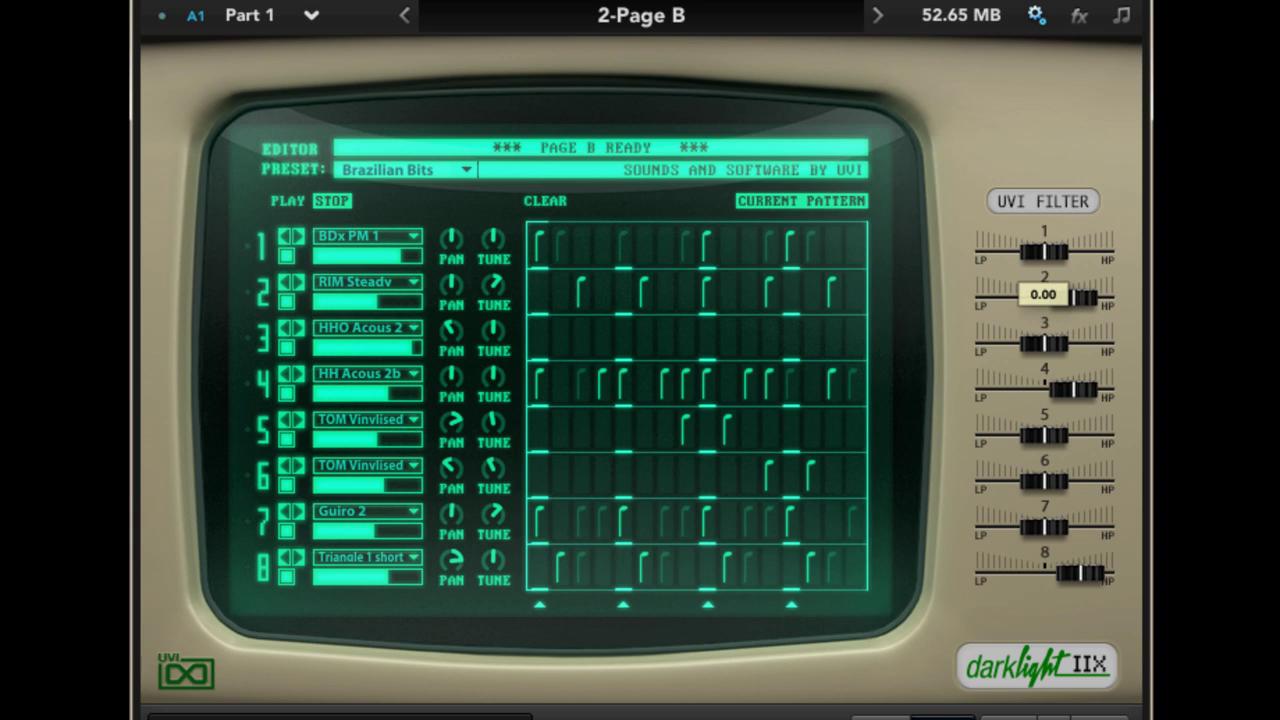
pyautogui.click(1044, 343)
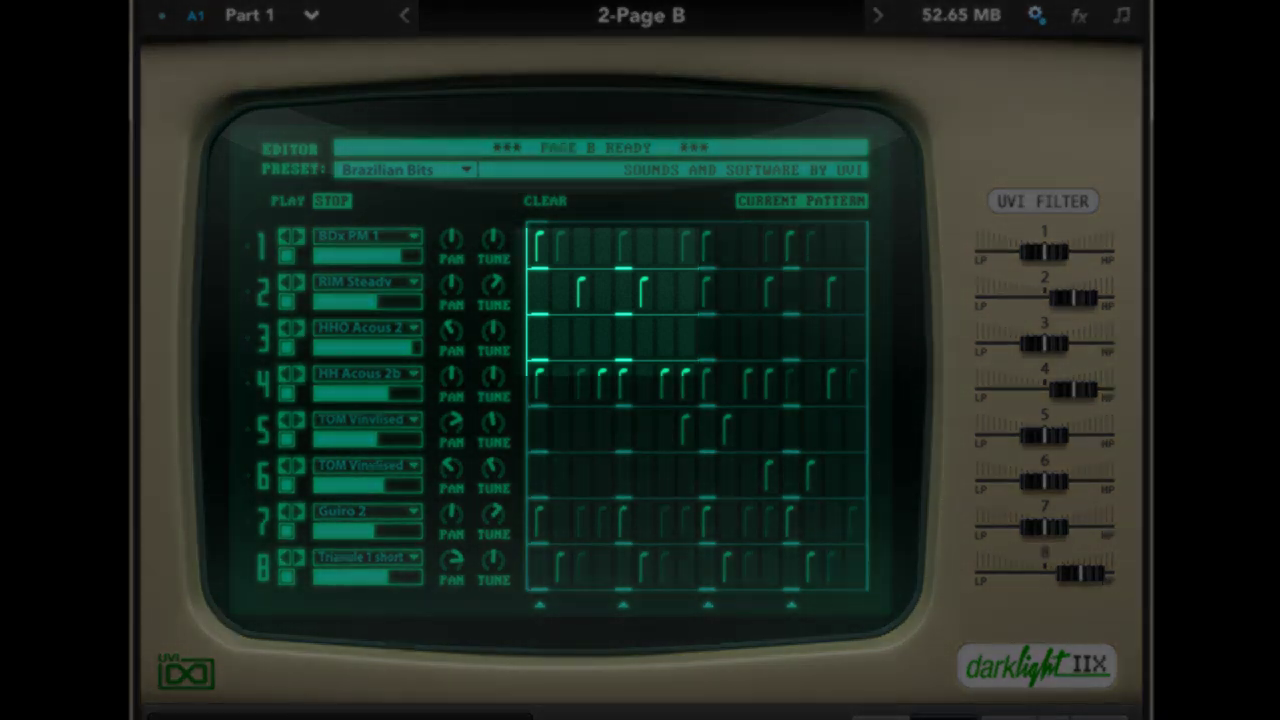
pyautogui.click(623, 292)
pyautogui.click(623, 292)
pyautogui.click(623, 292)
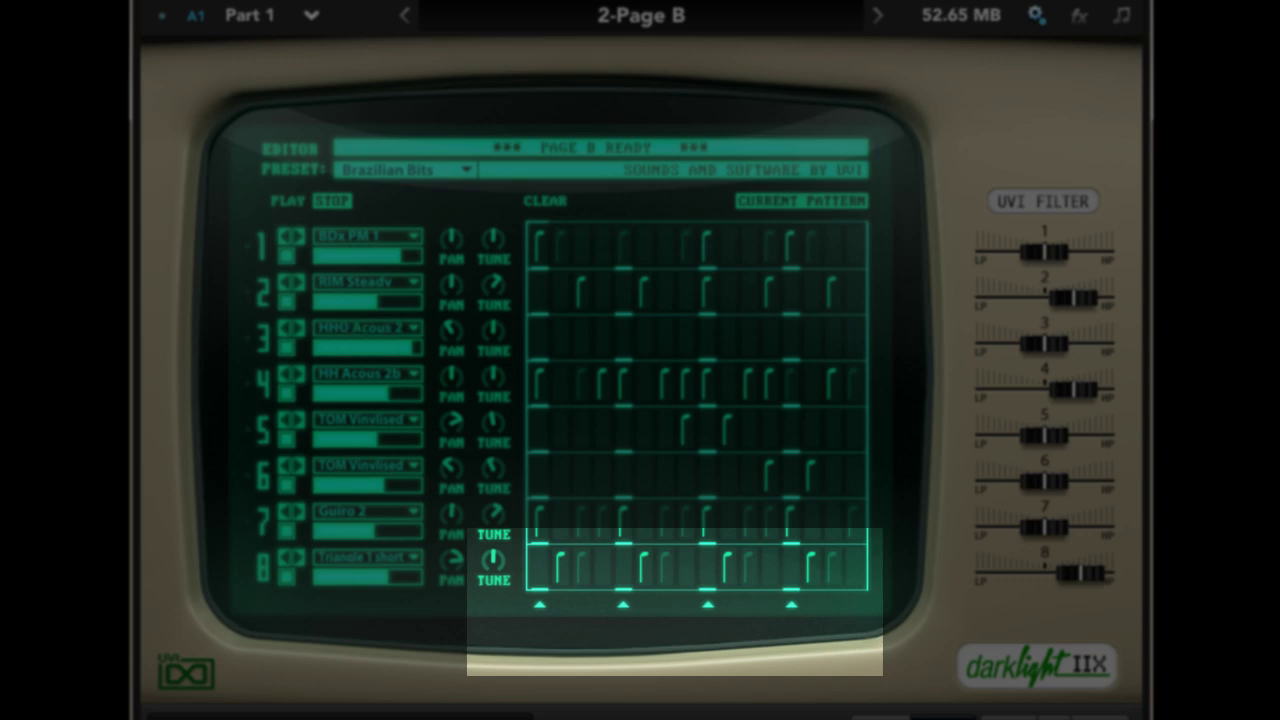
# - Play the Brazilian Bits pattern twice, stopping it after each playback
pyautogui.press('space')
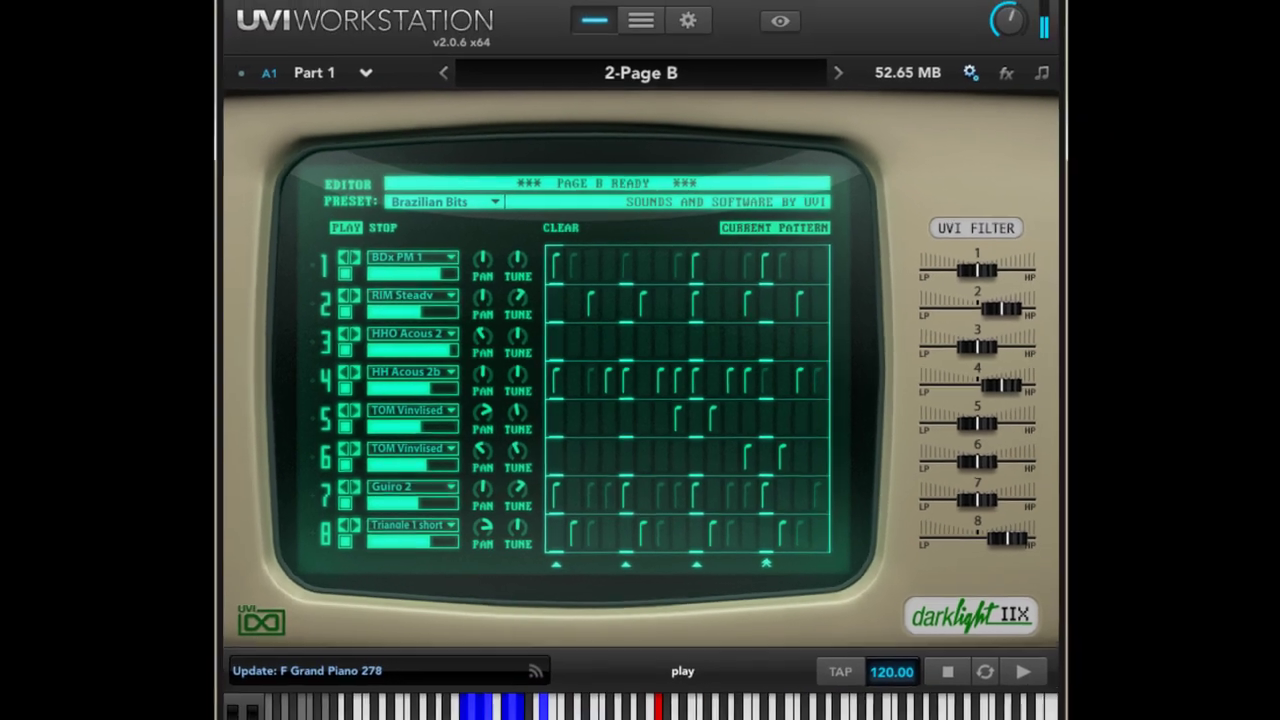
pyautogui.press('space')
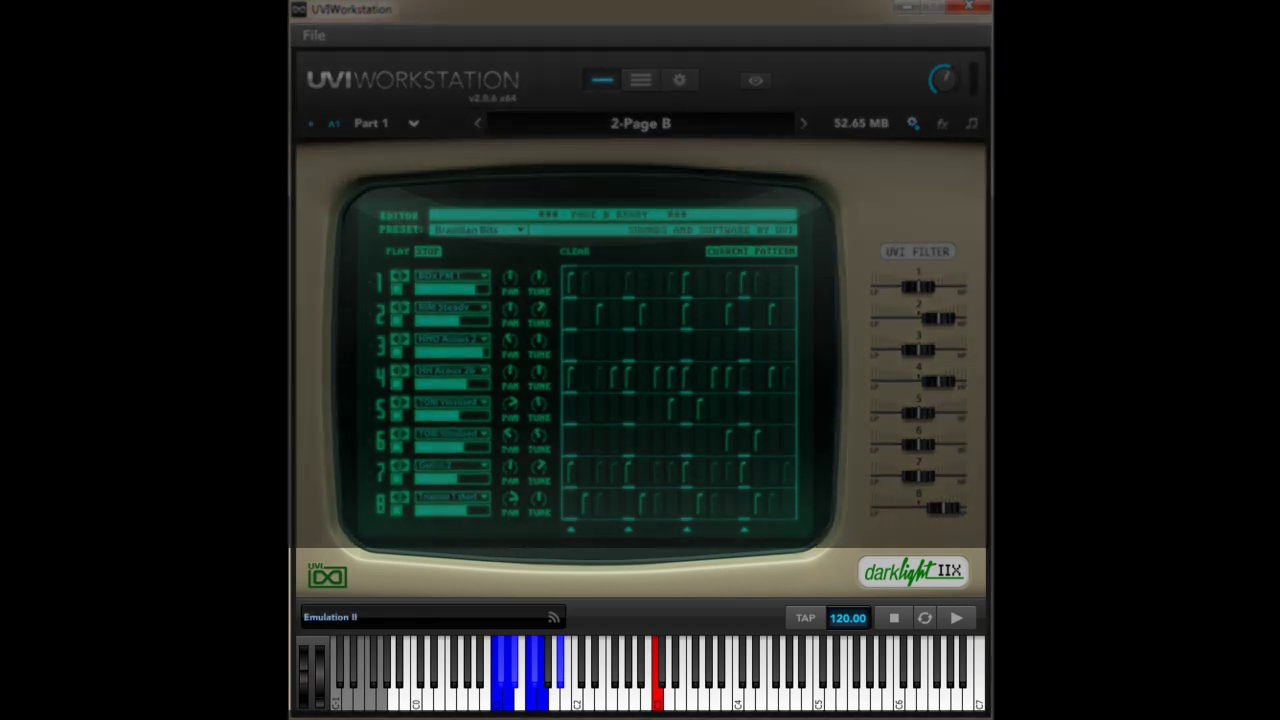
pyautogui.press('space')
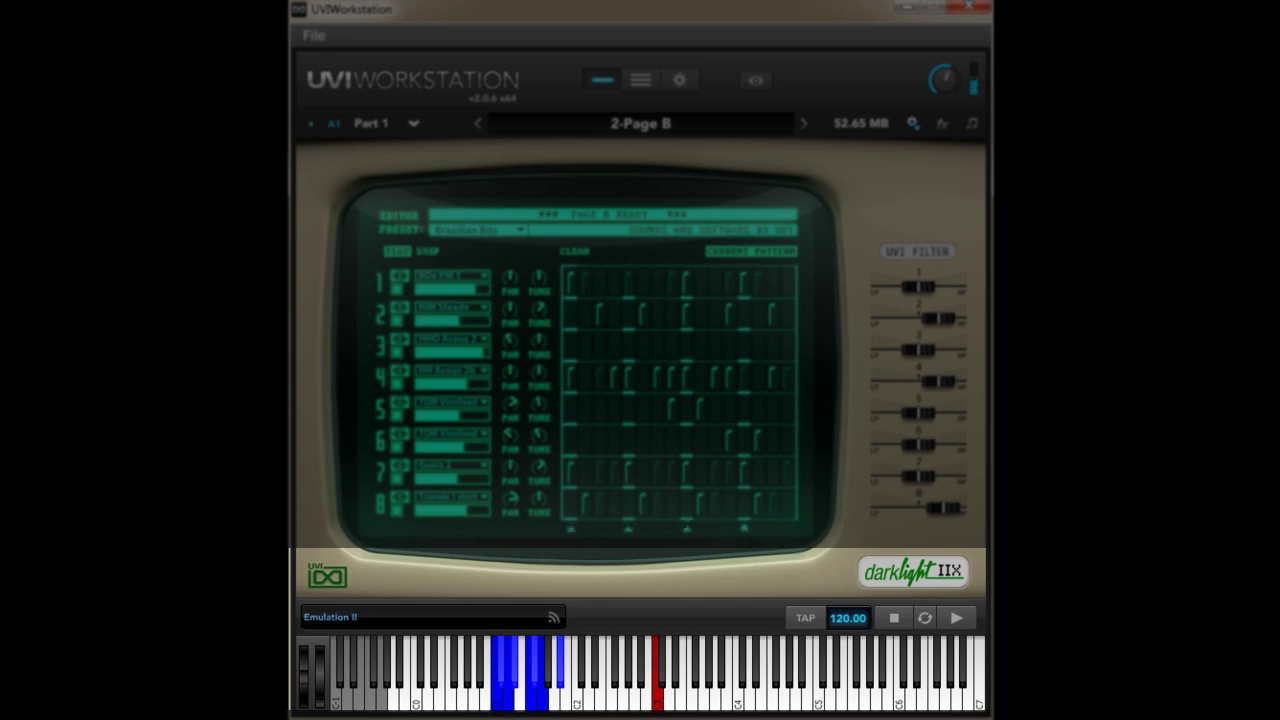
pyautogui.press('space')
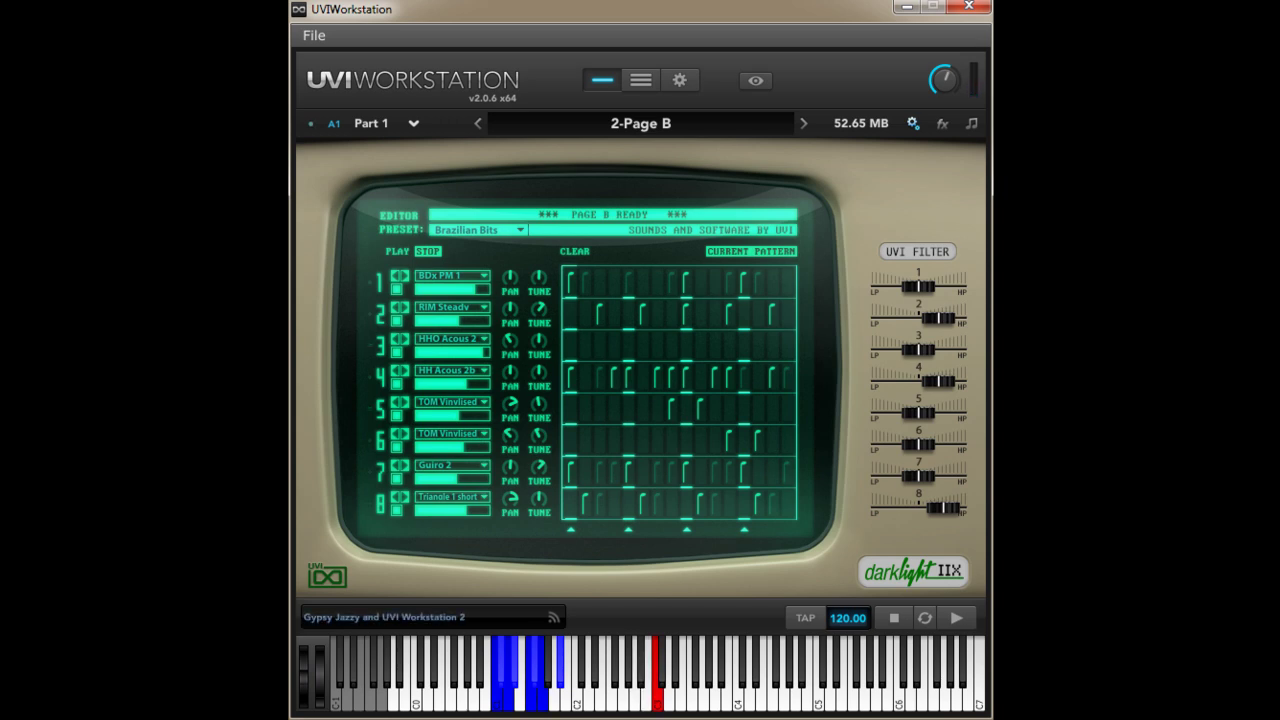
# - Load the Janet J pattern preset, play it and stop playback
pyautogui.click(478, 229)
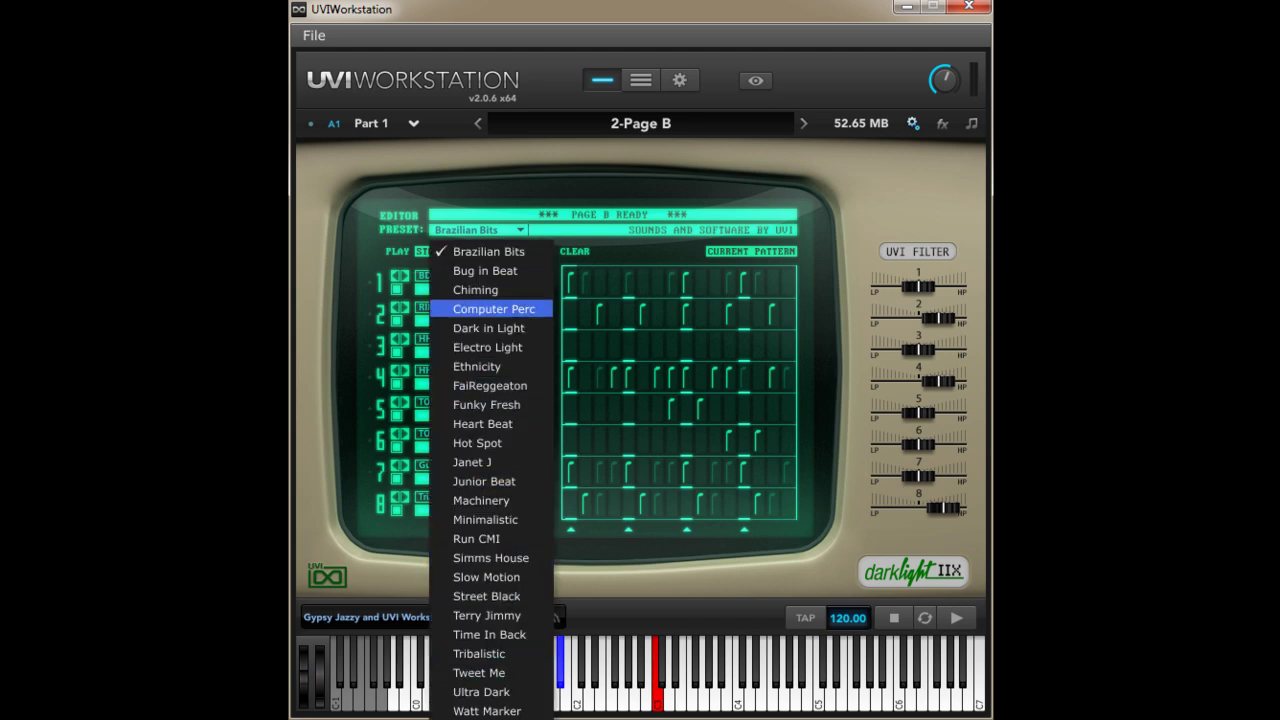
pyautogui.click(472, 462)
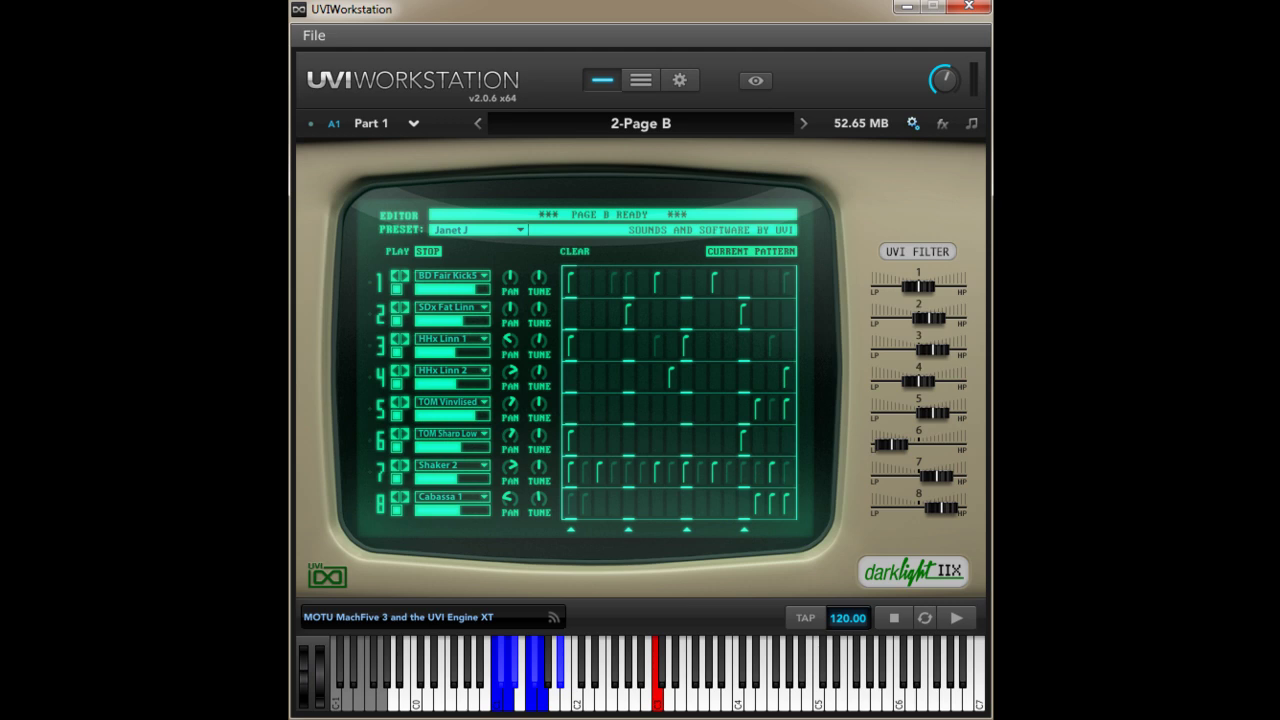
pyautogui.click(397, 251)
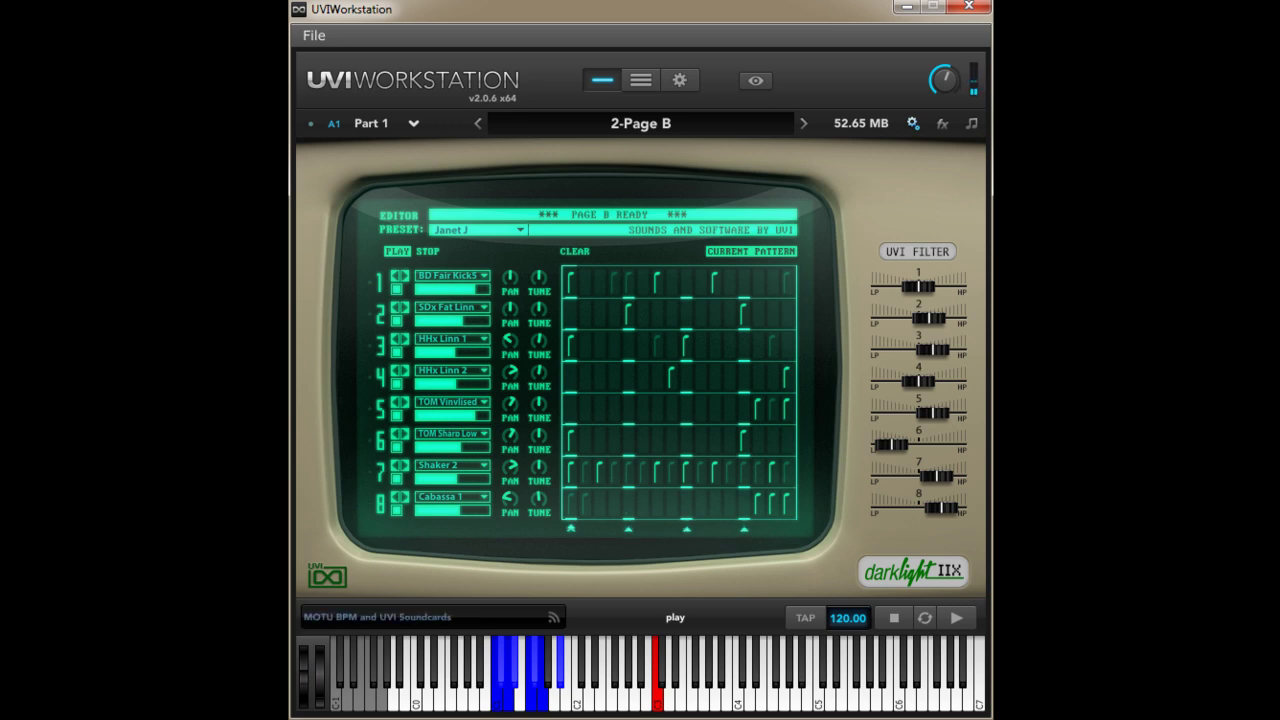
pyautogui.click(427, 251)
# - Load the Run CMI pattern preset and start playing it
pyautogui.click(479, 230)
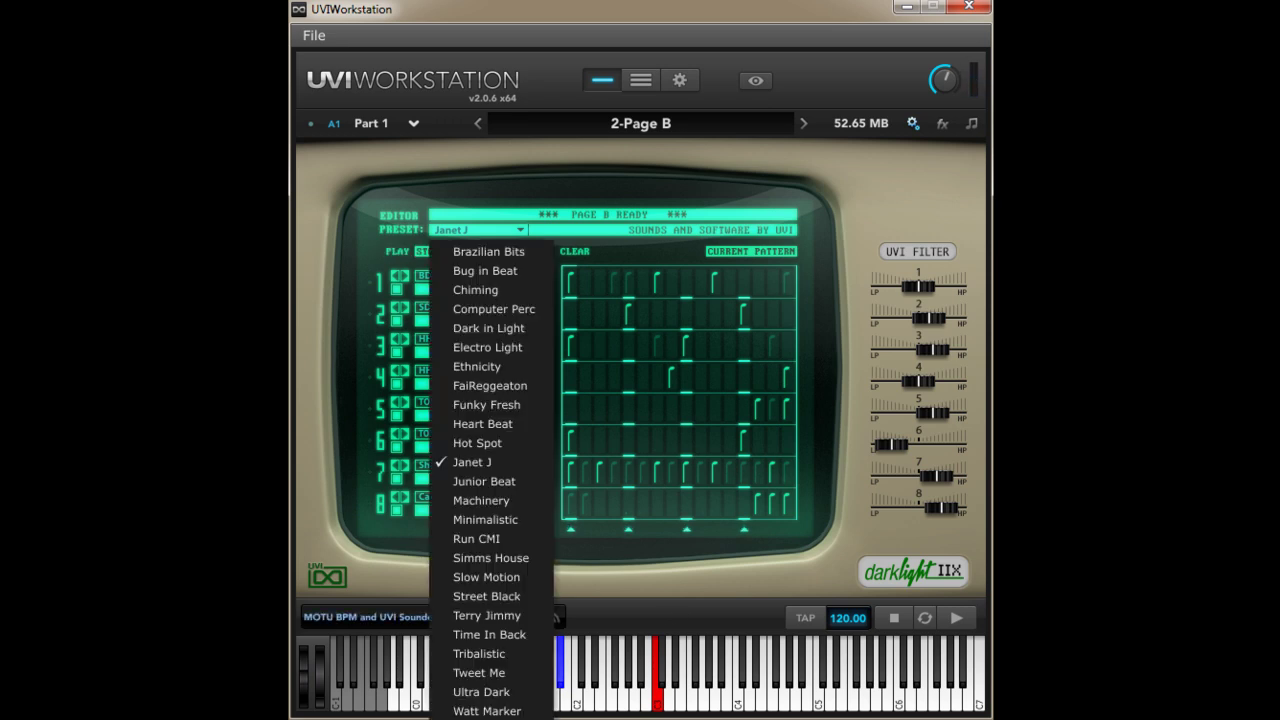
pyautogui.click(476, 538)
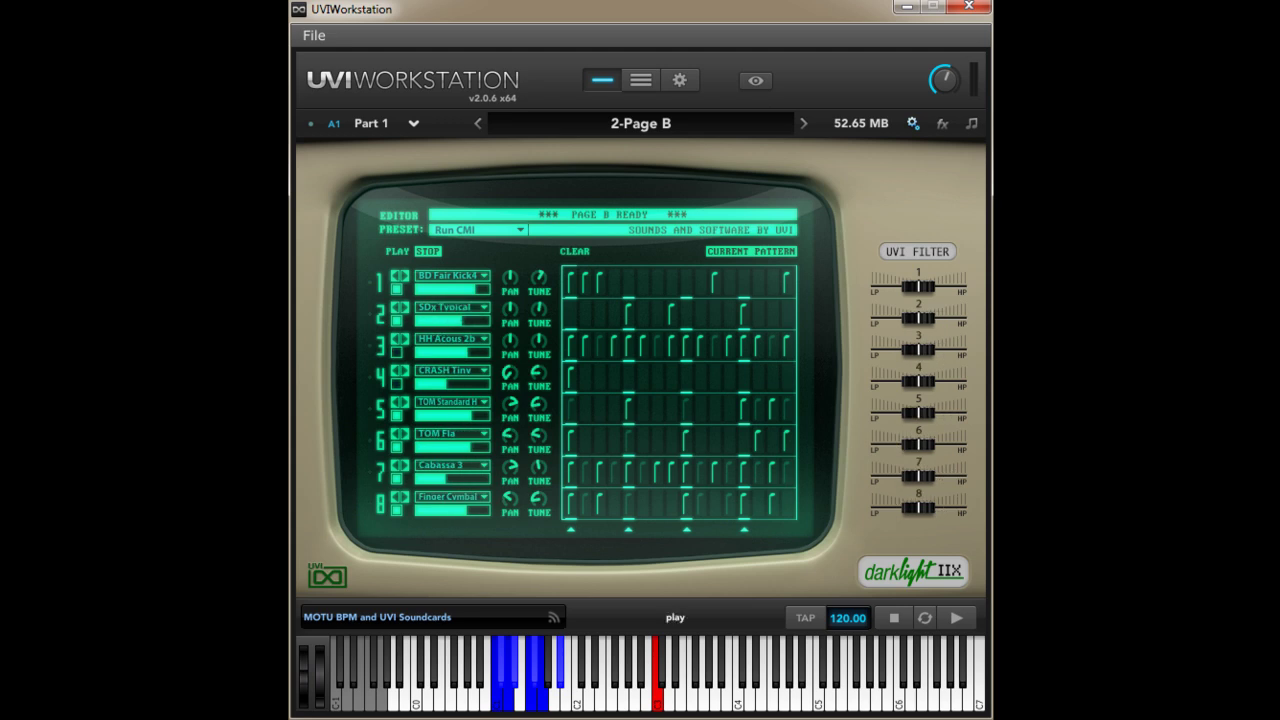
pyautogui.click(397, 251)
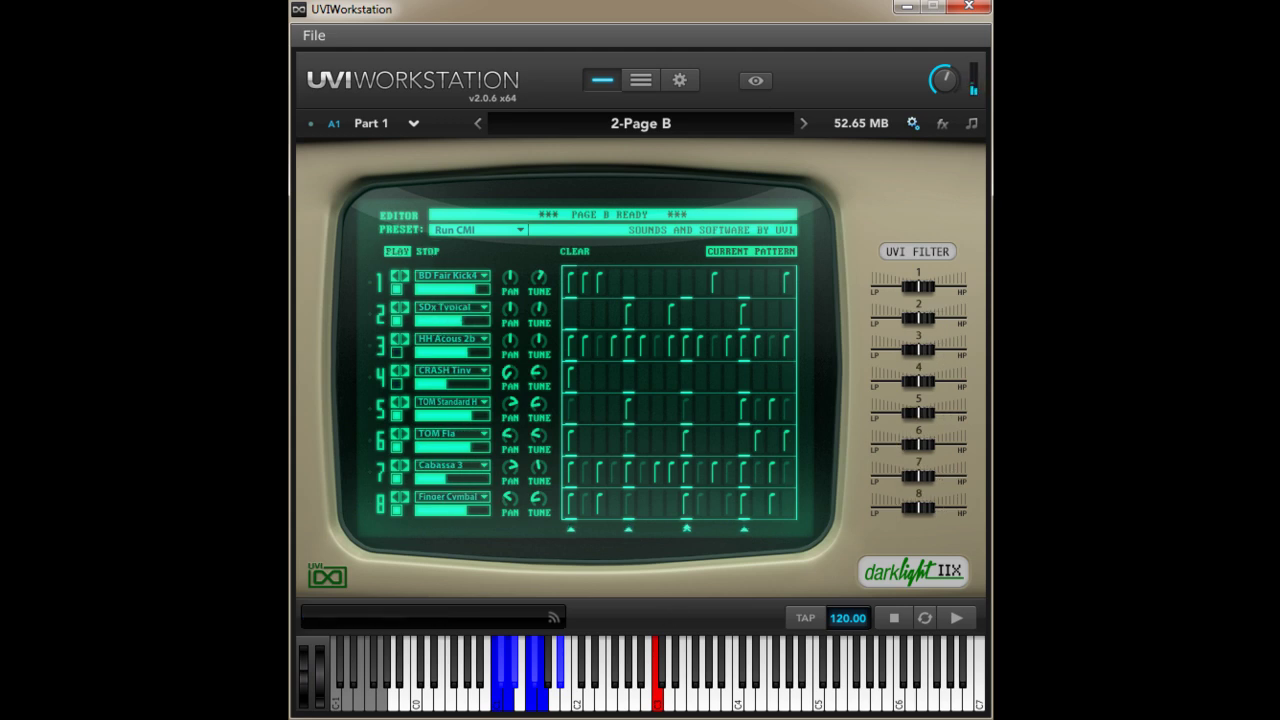
# - Switch the playing pattern to the Hot Spot preset and follow it with Ultra Dark
pyautogui.click(478, 229)
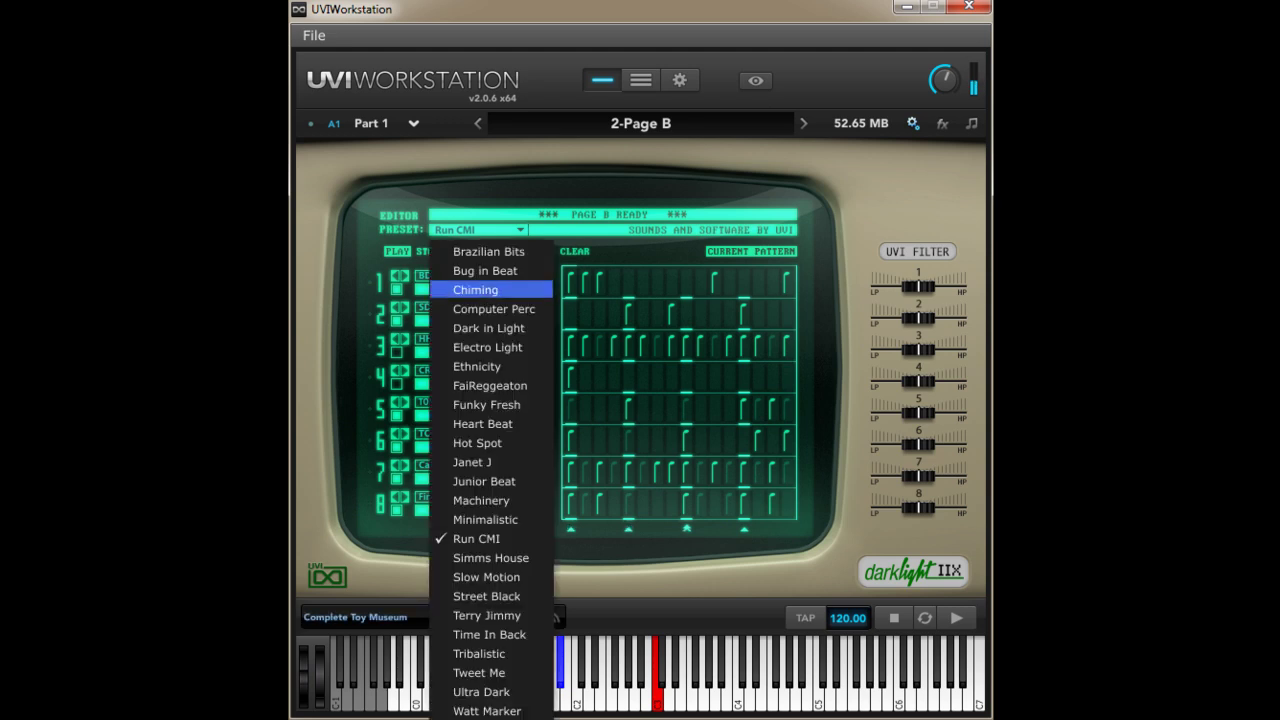
pyautogui.click(478, 443)
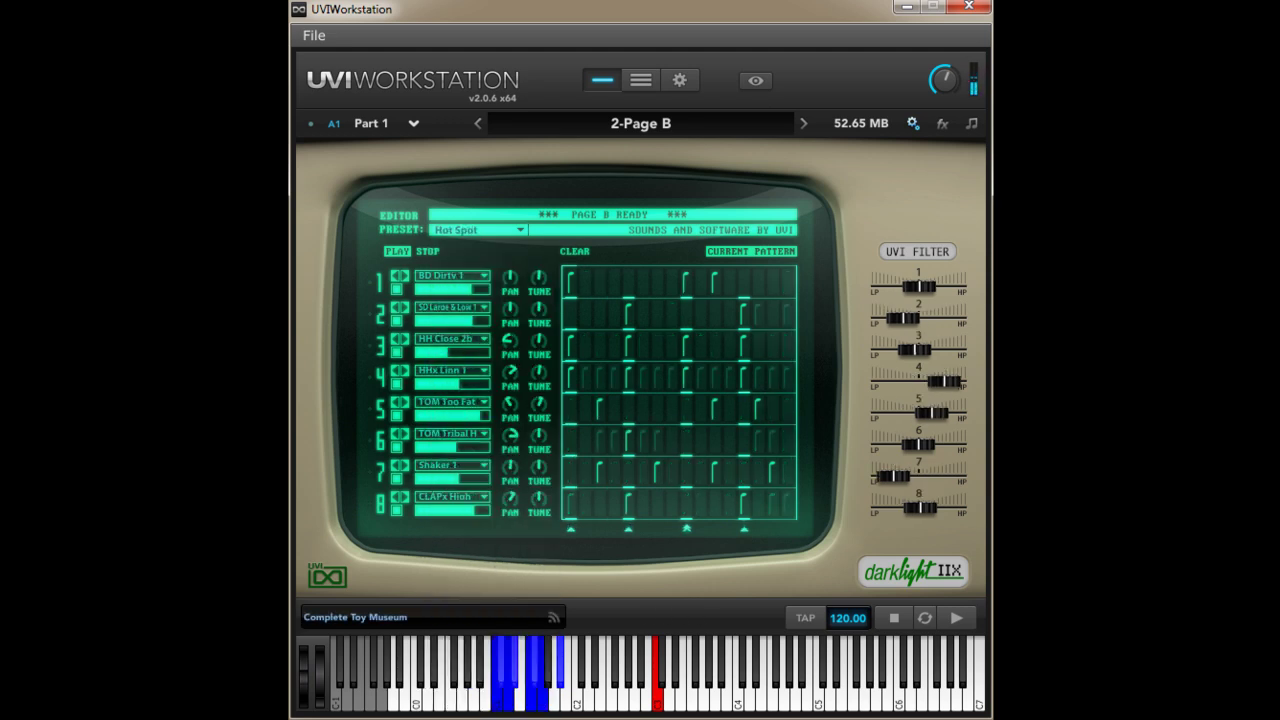
pyautogui.click(478, 229)
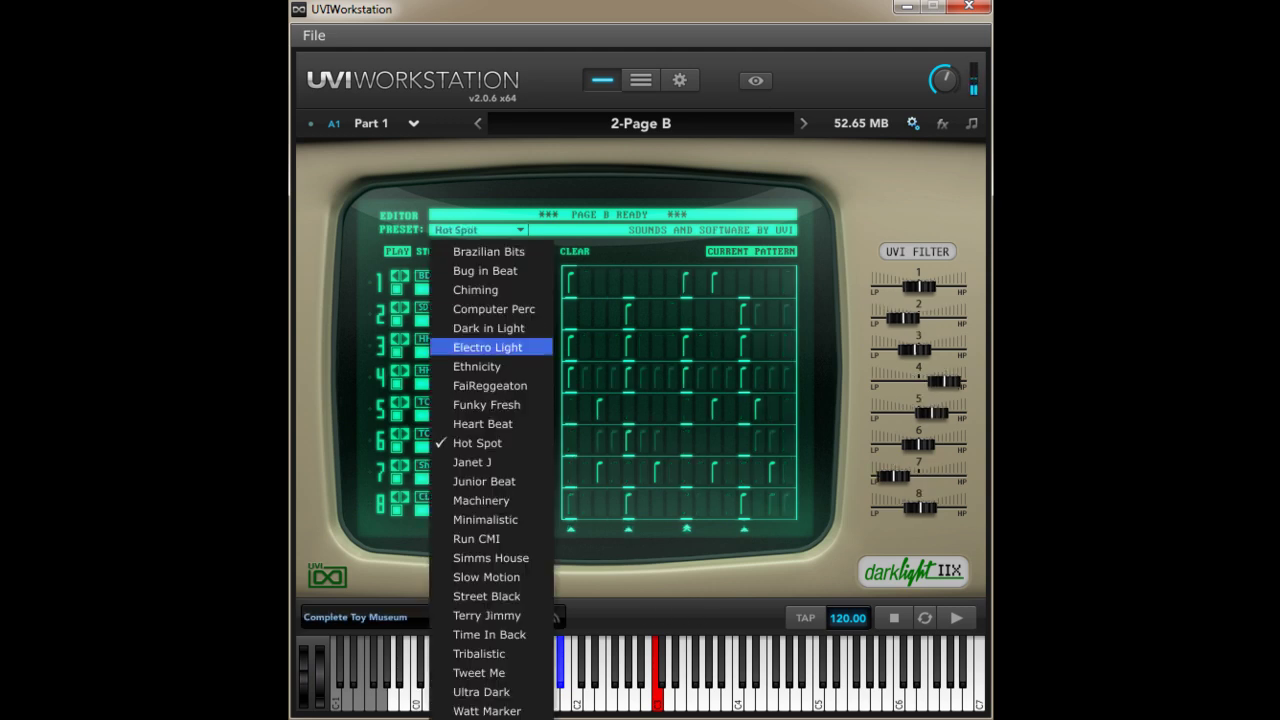
pyautogui.click(481, 691)
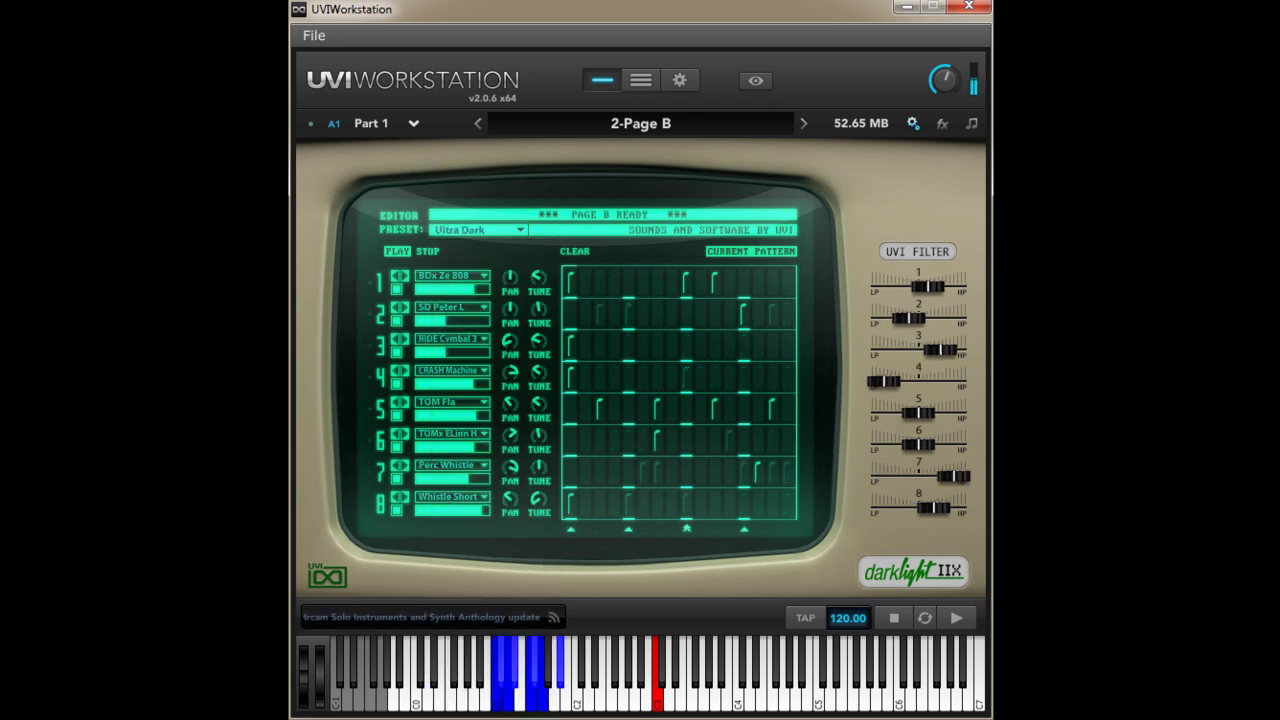
# - Load the Watt Marker pattern preset and follow it with FaiReggeaton during playback
pyautogui.click(478, 229)
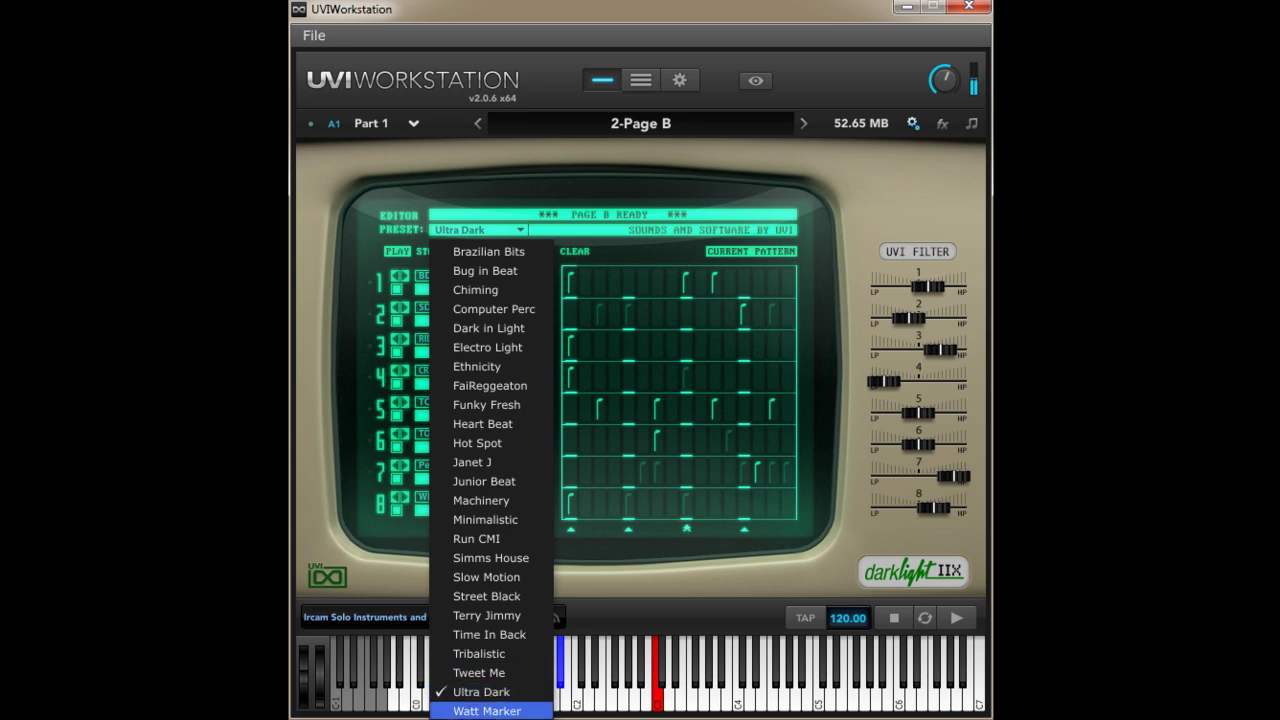
pyautogui.click(481, 708)
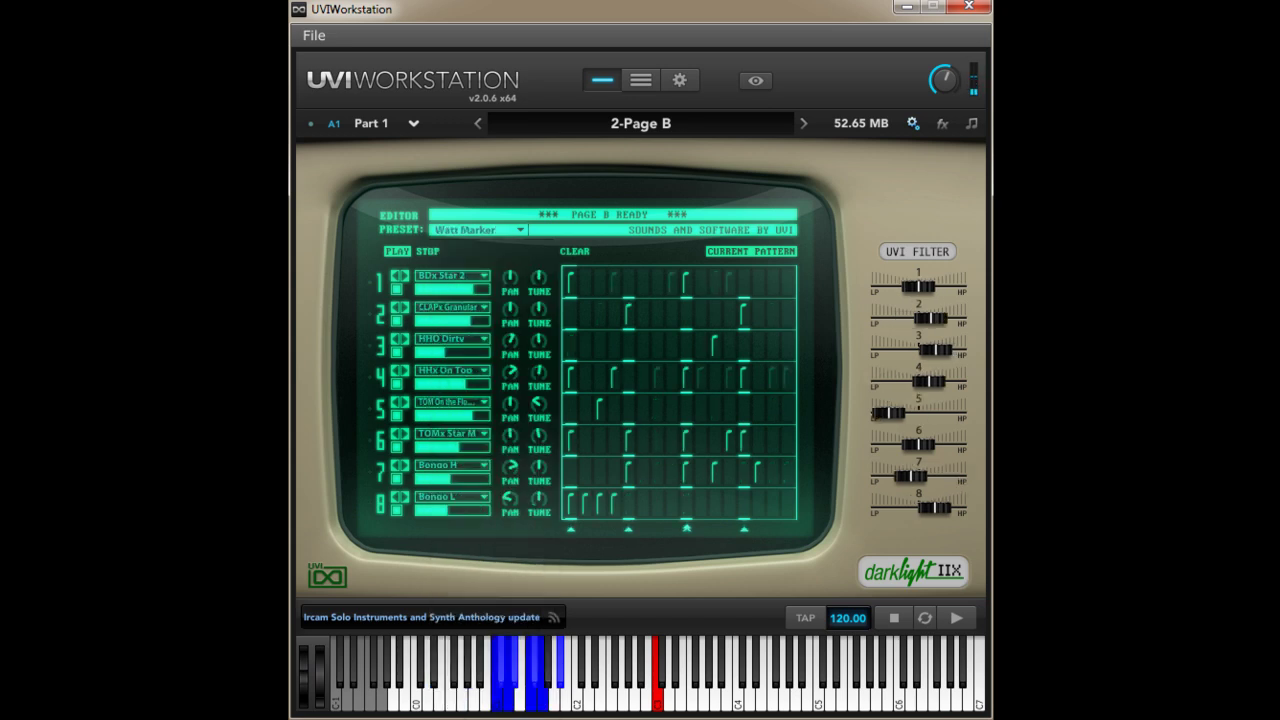
pyautogui.click(478, 229)
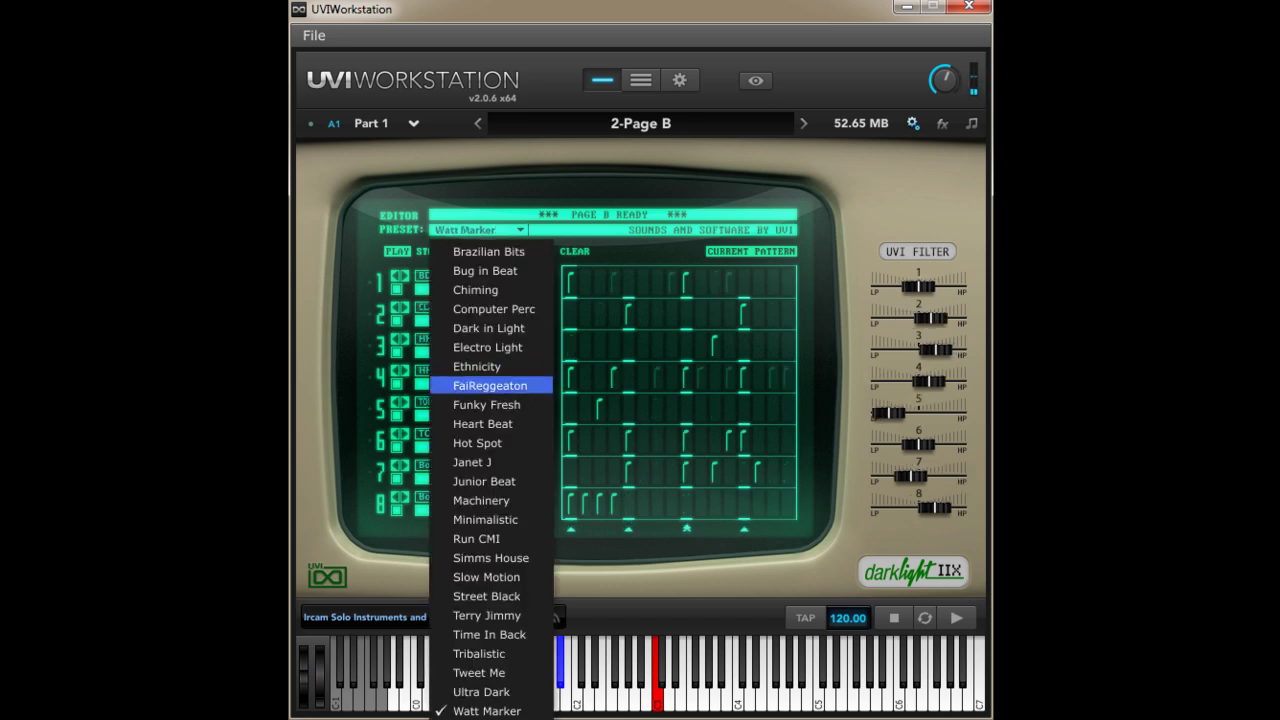
pyautogui.click(481, 385)
# - Switch the playing pattern to the Heart Beat preset and stop playback
pyautogui.click(478, 229)
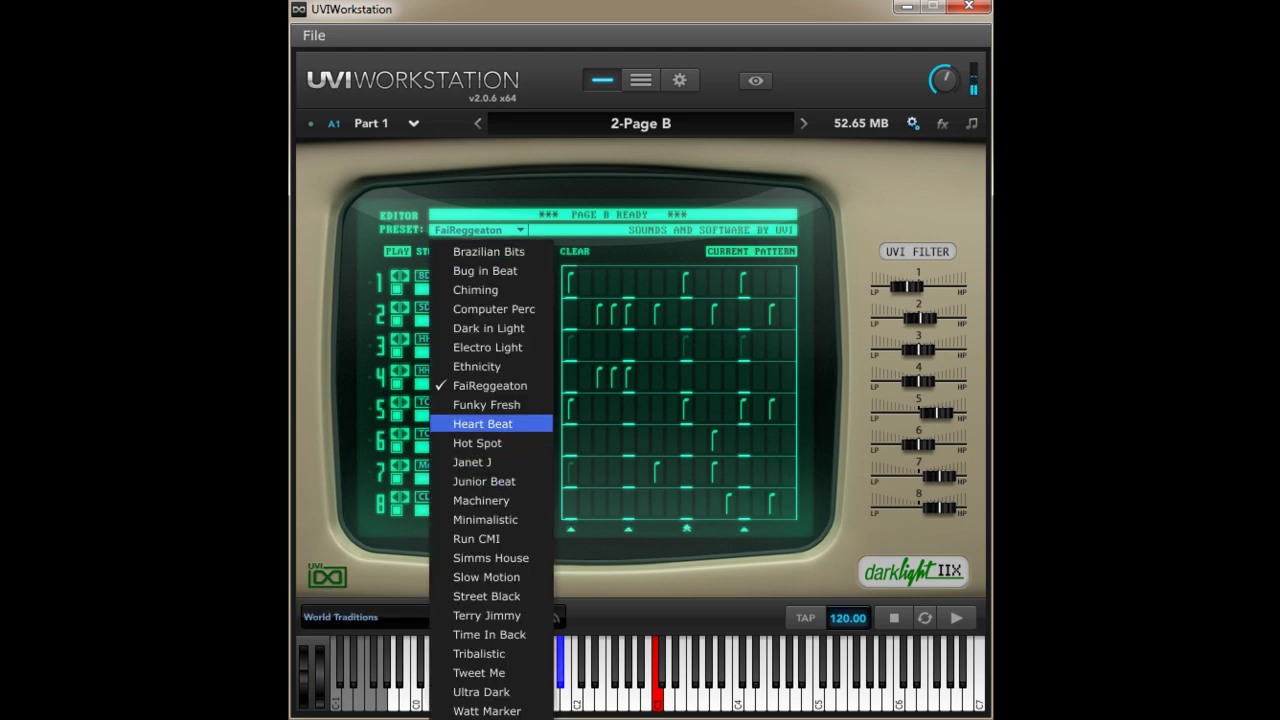
pyautogui.click(482, 423)
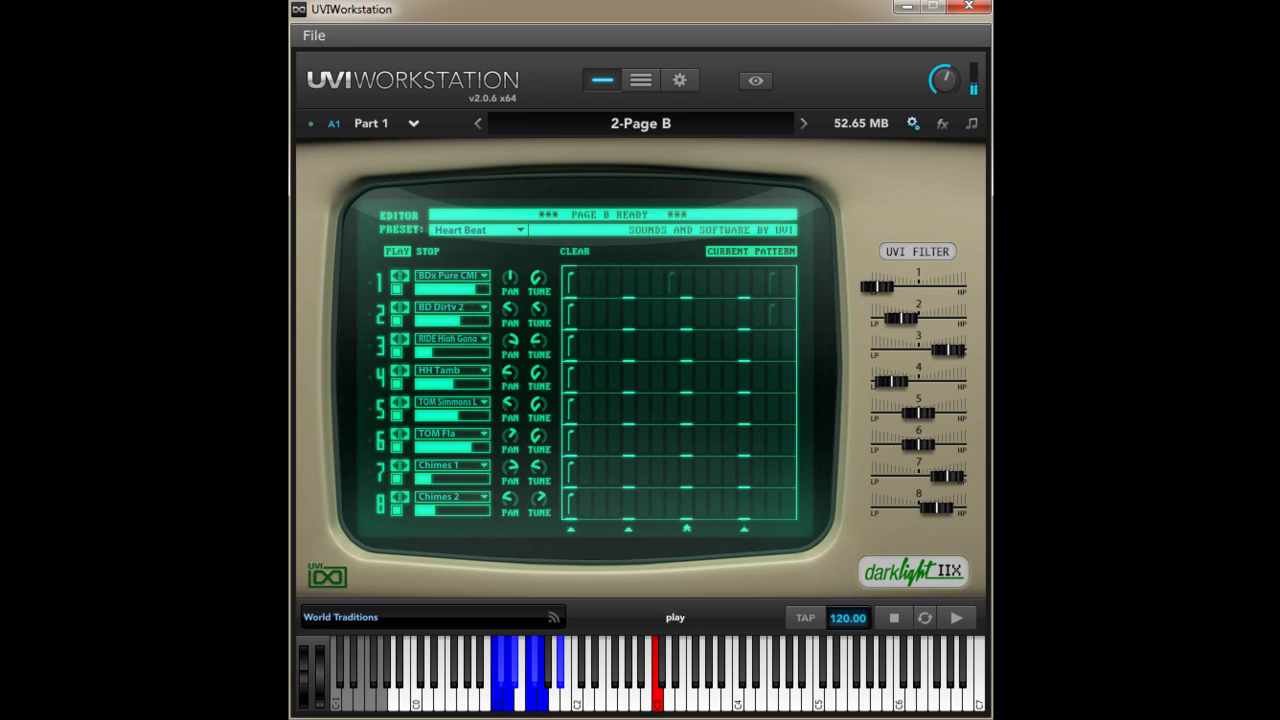
pyautogui.click(427, 251)
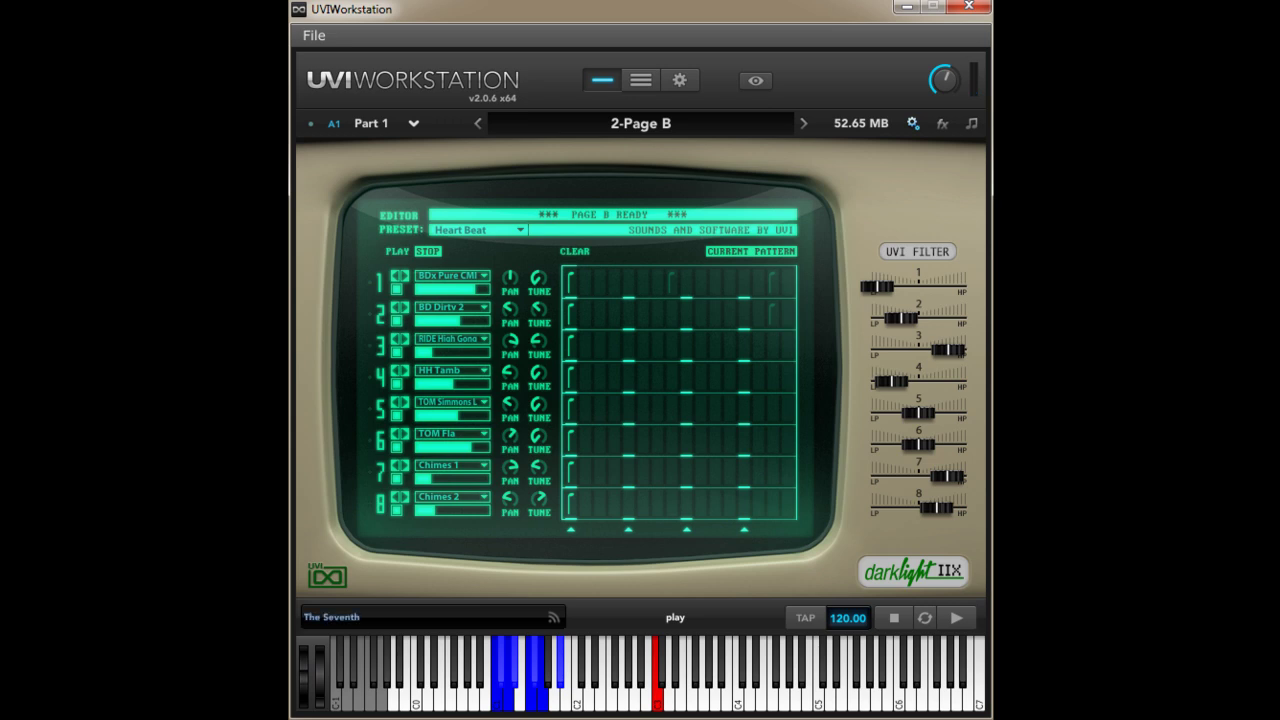
# - Load the 3-Page U program in place of the drum sequencer
pyautogui.click(478, 230)
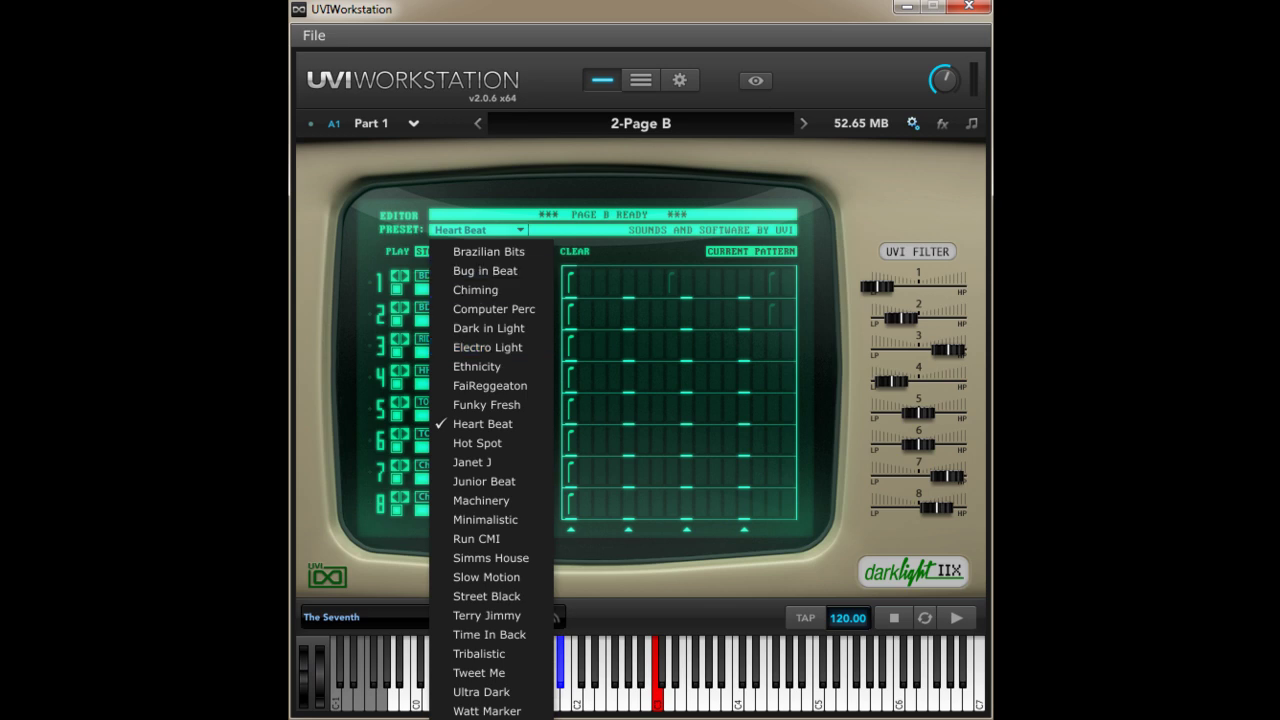
pyautogui.press('Escape')
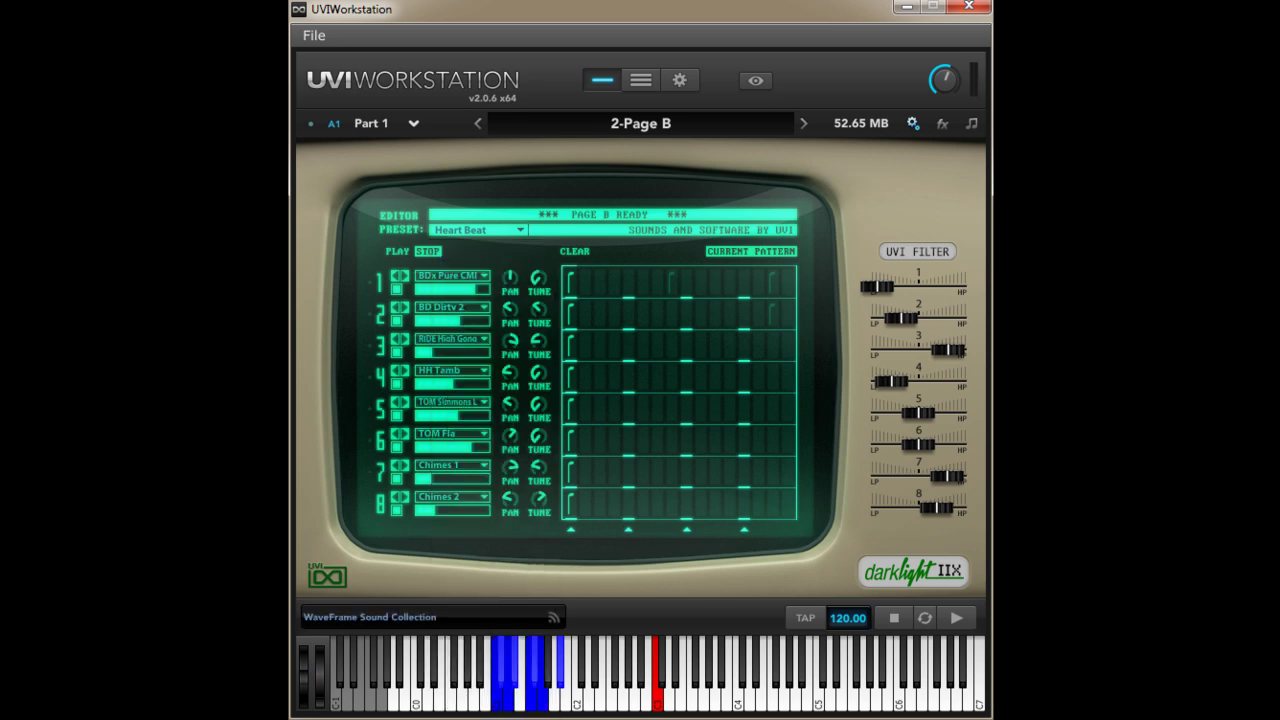
pyautogui.click(640, 123)
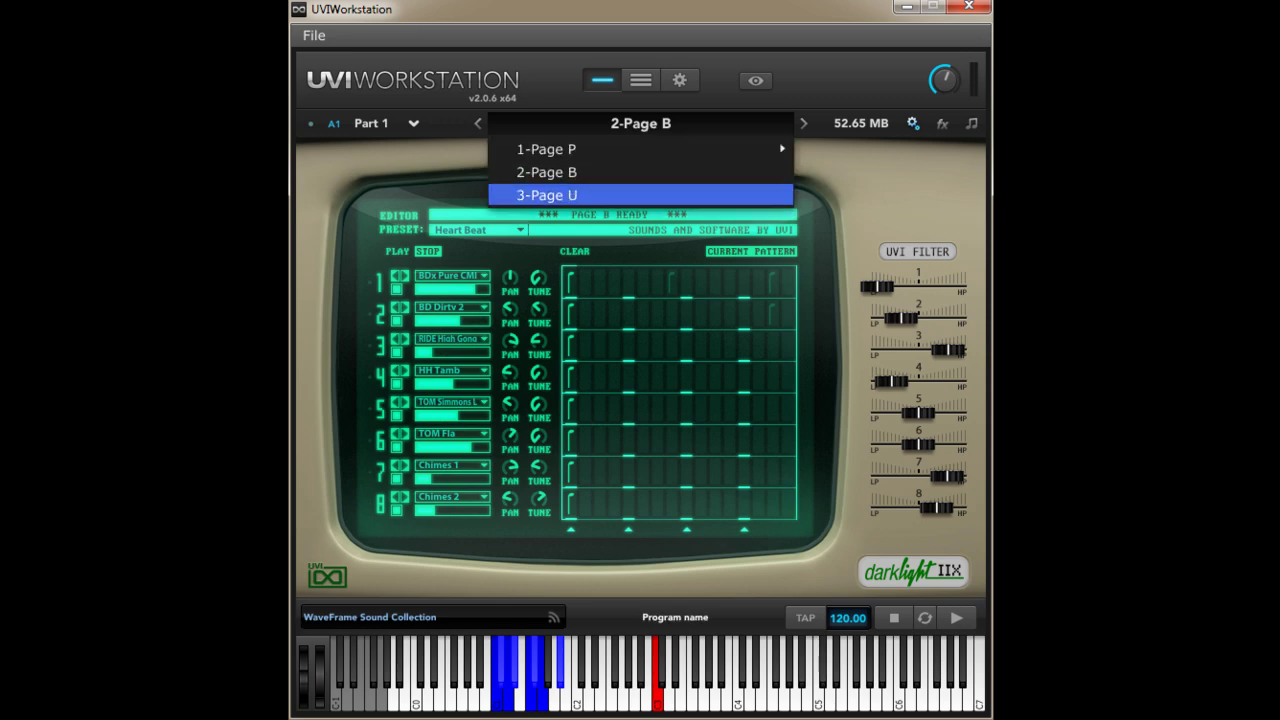
pyautogui.press('Escape')
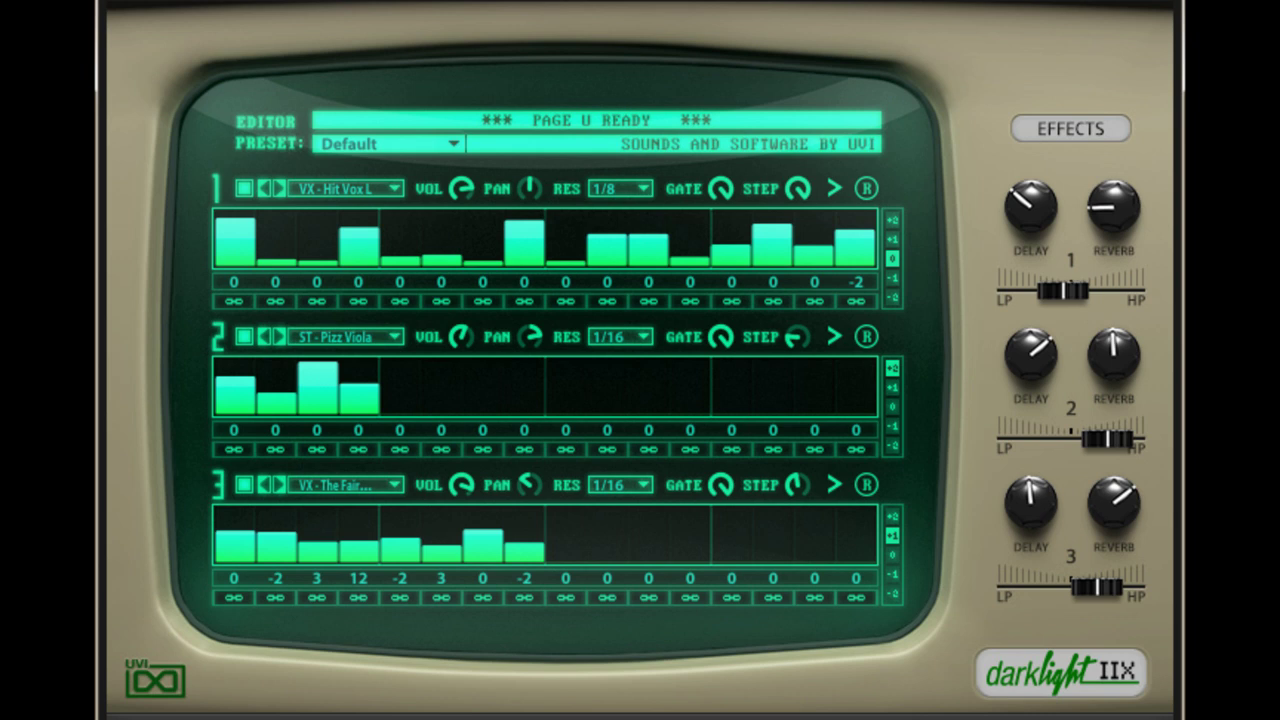
# - Examine the sounds available for the first and second tracks of the Page U sequencer
pyautogui.click(345, 188)
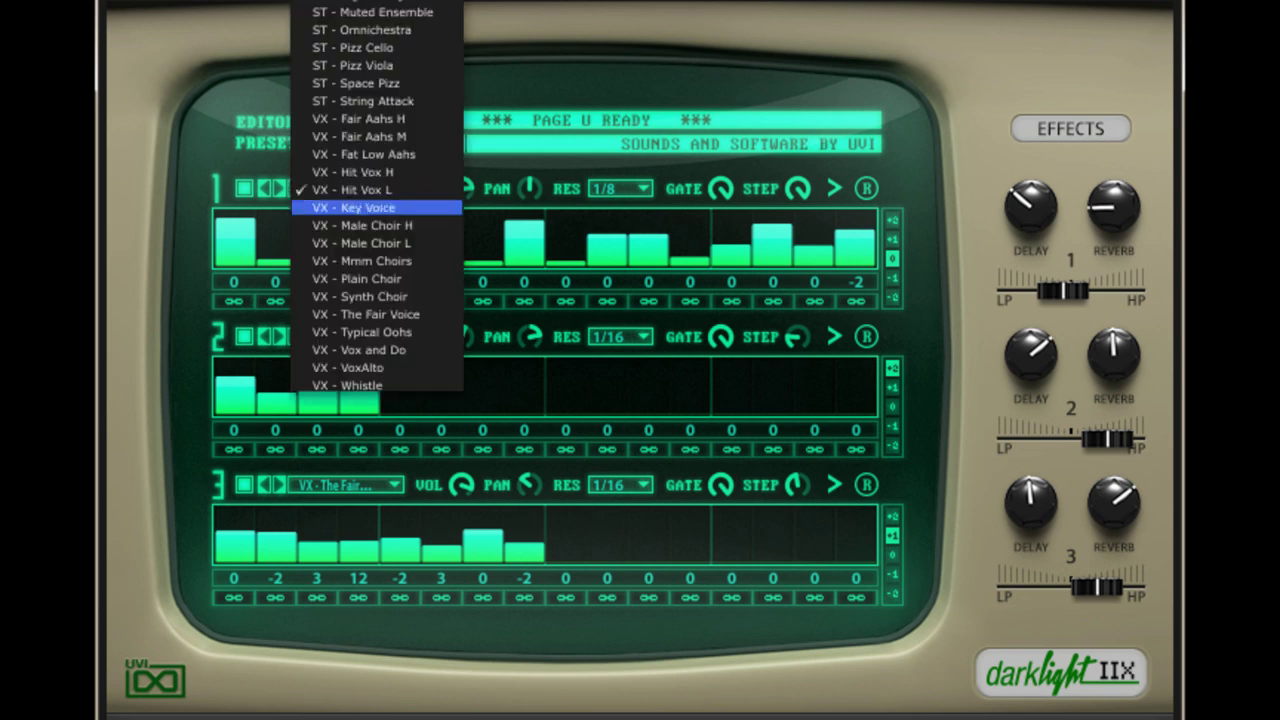
pyautogui.scroll(20, 376, 360)
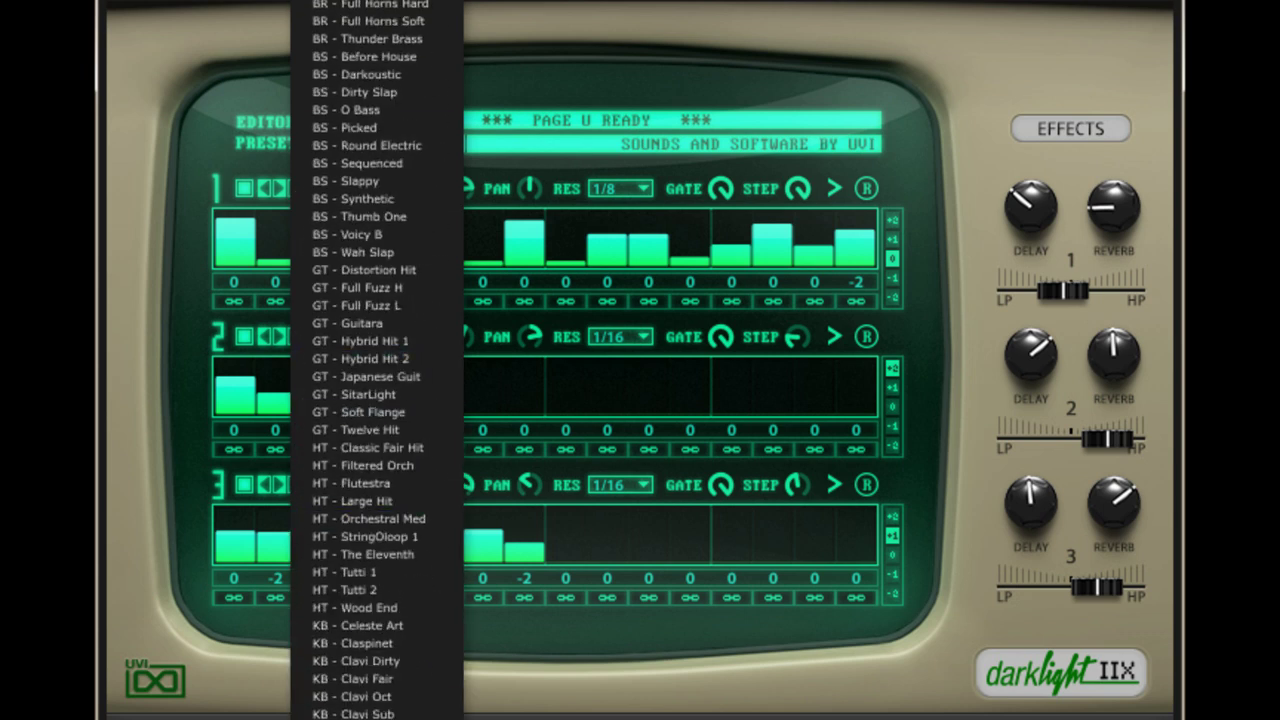
pyautogui.scroll(-5, 376, 518)
pyautogui.scroll(-18, 376, 360)
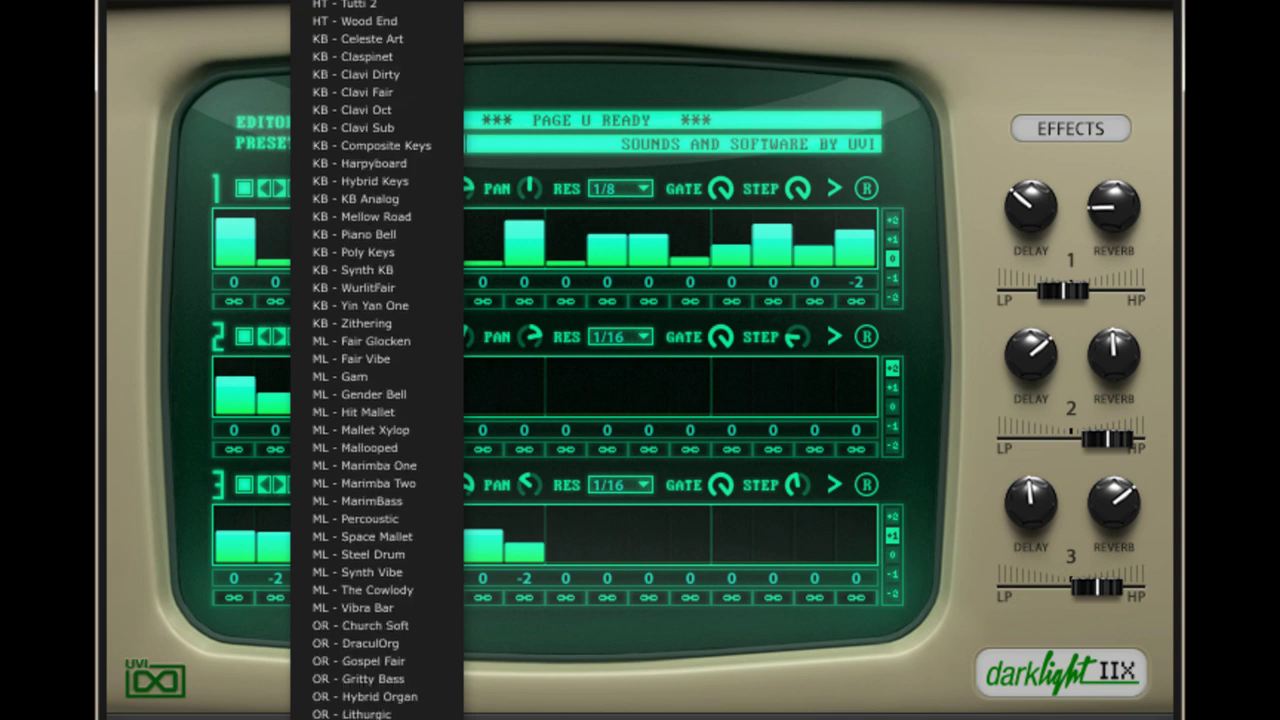
pyautogui.press('Escape')
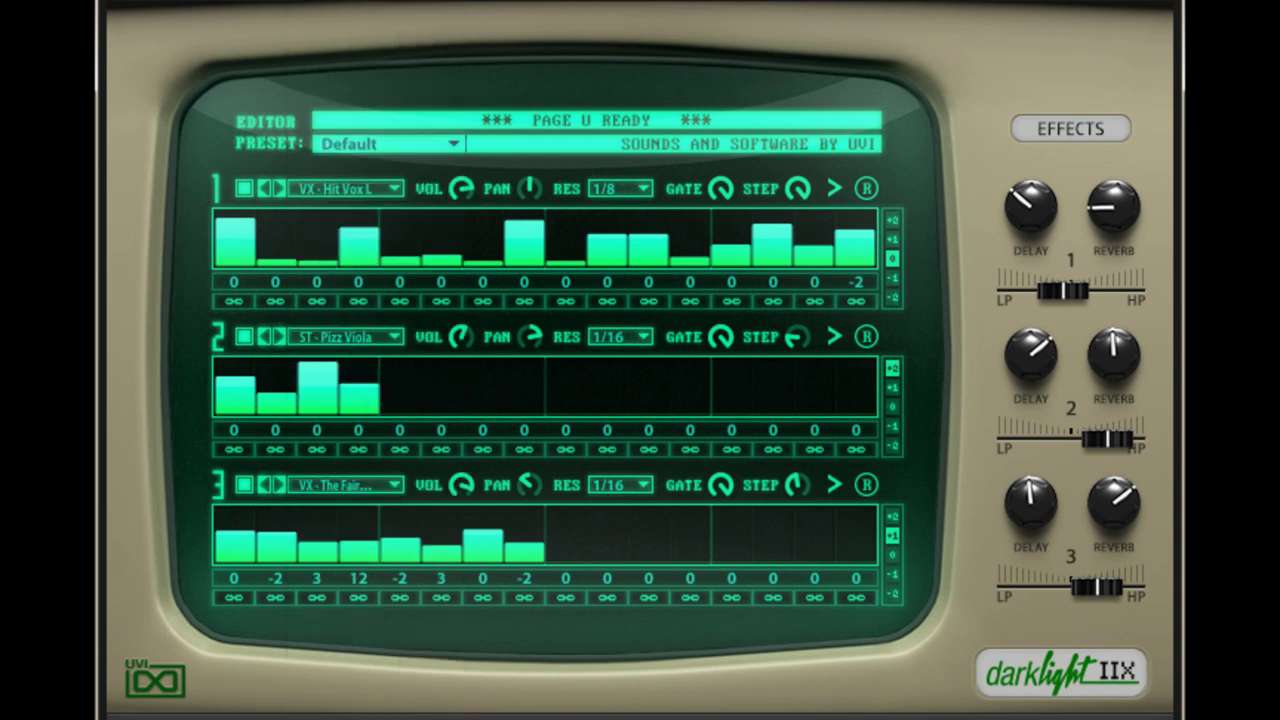
pyautogui.click(345, 336)
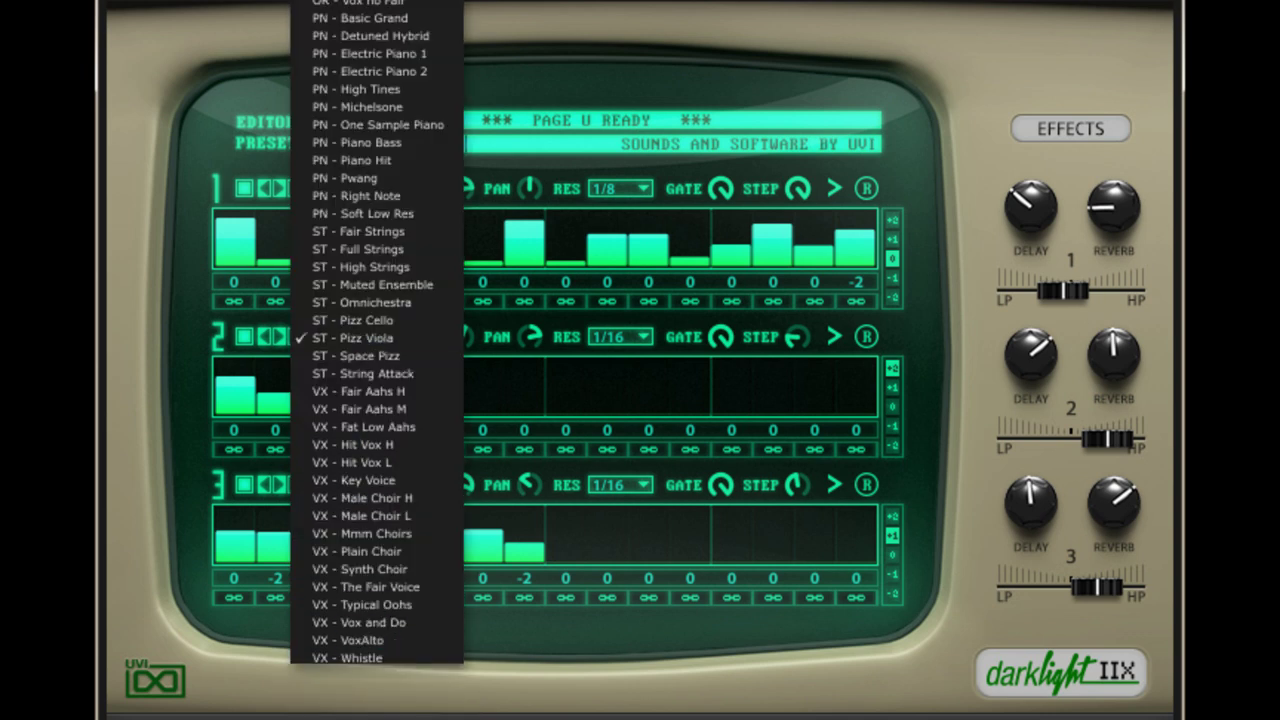
pyautogui.scroll(20, 376, 360)
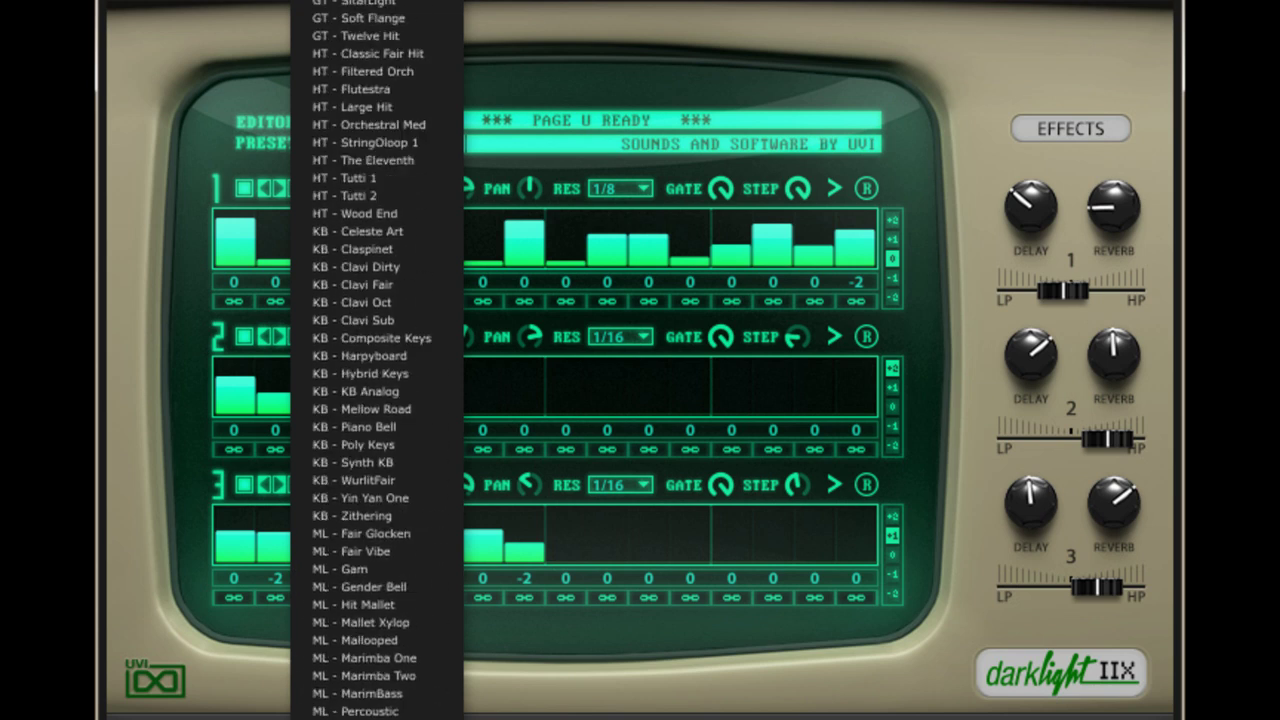
pyautogui.press('Escape')
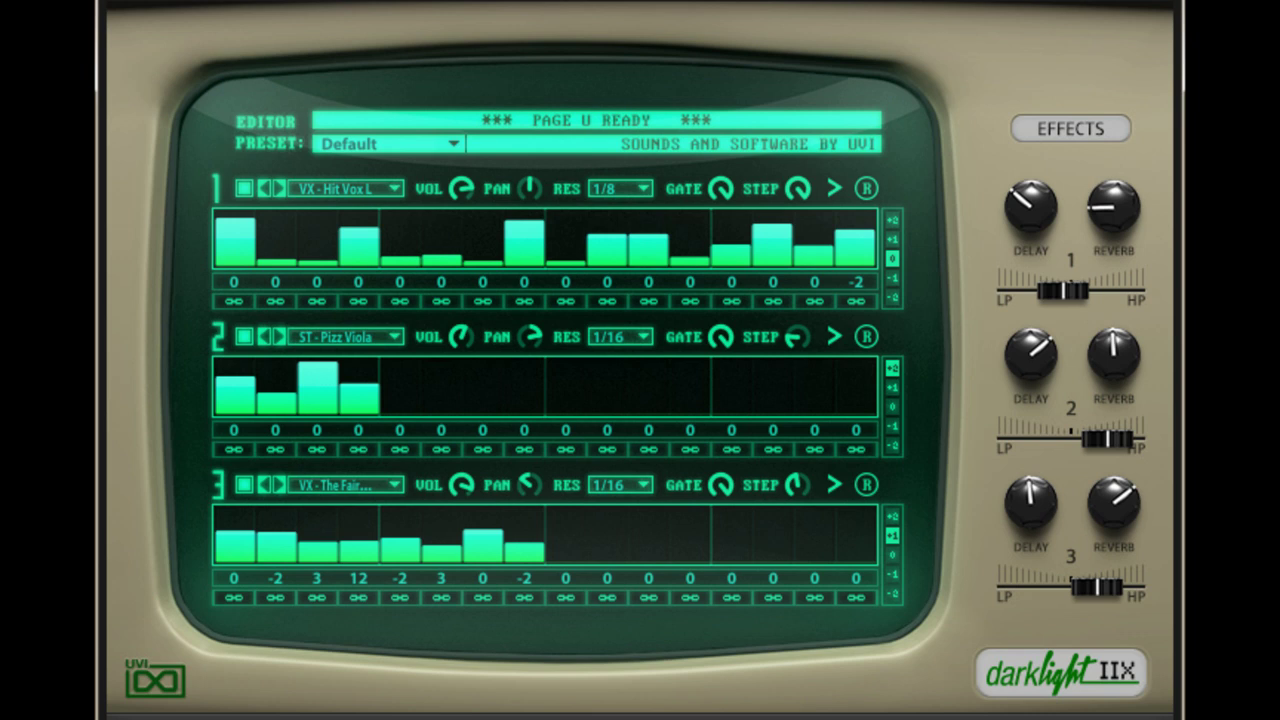
# - Slightly raise the level of the second step in track 1 and view the track's resolution options
pyautogui.click(276, 221)
pyautogui.moveTo(276, 222); pyautogui.dragTo(276, 255)
pyautogui.click(620, 188)
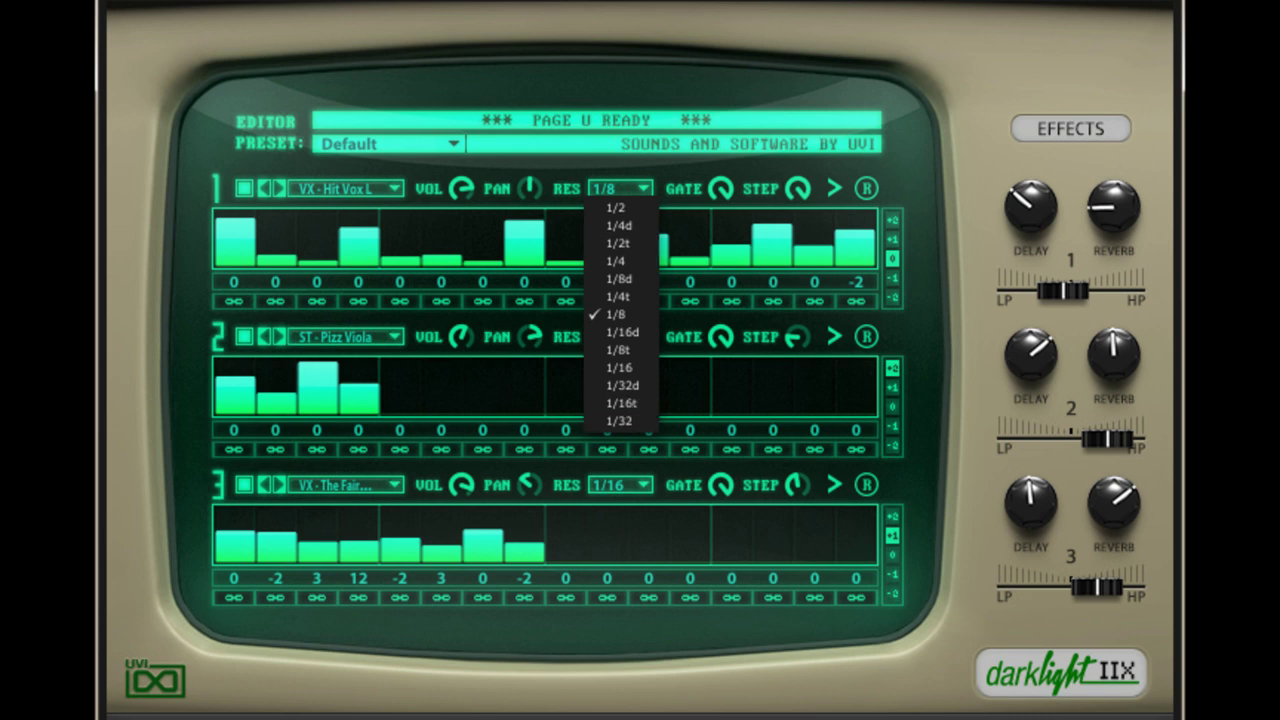
pyautogui.press('Escape')
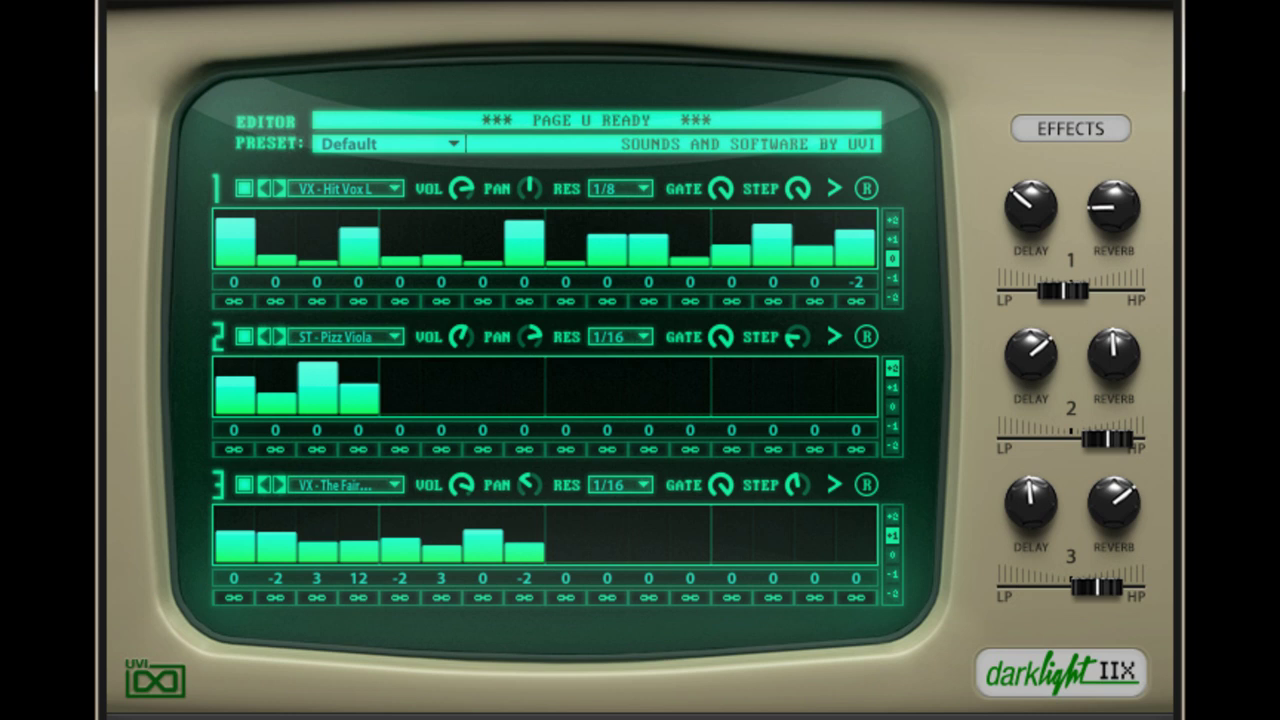
# - Draw varying level bars across steps 8 to 16 of track 2
pyautogui.click(275, 301)
pyautogui.moveTo(523, 400)
pyautogui.mouseDown()
pyautogui.moveTo(523, 376)
pyautogui.moveTo(566, 366)
pyautogui.moveTo(648, 398)
pyautogui.moveTo(690, 397)
pyautogui.moveTo(731, 375)
pyautogui.moveTo(772, 399)
pyautogui.moveTo(855, 370)
pyautogui.mouseUp()
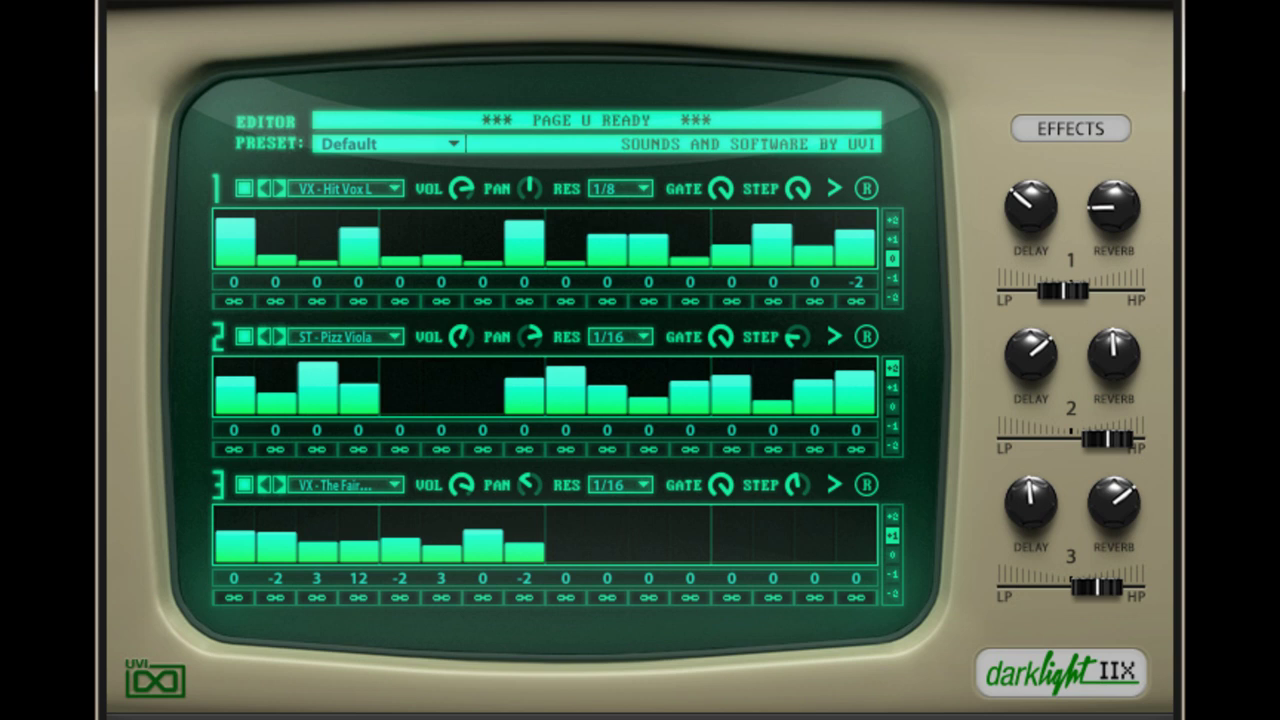
# - Load the Depeche Fashion sequence preset and follow it with Moving Drone 2
pyautogui.click(388, 143)
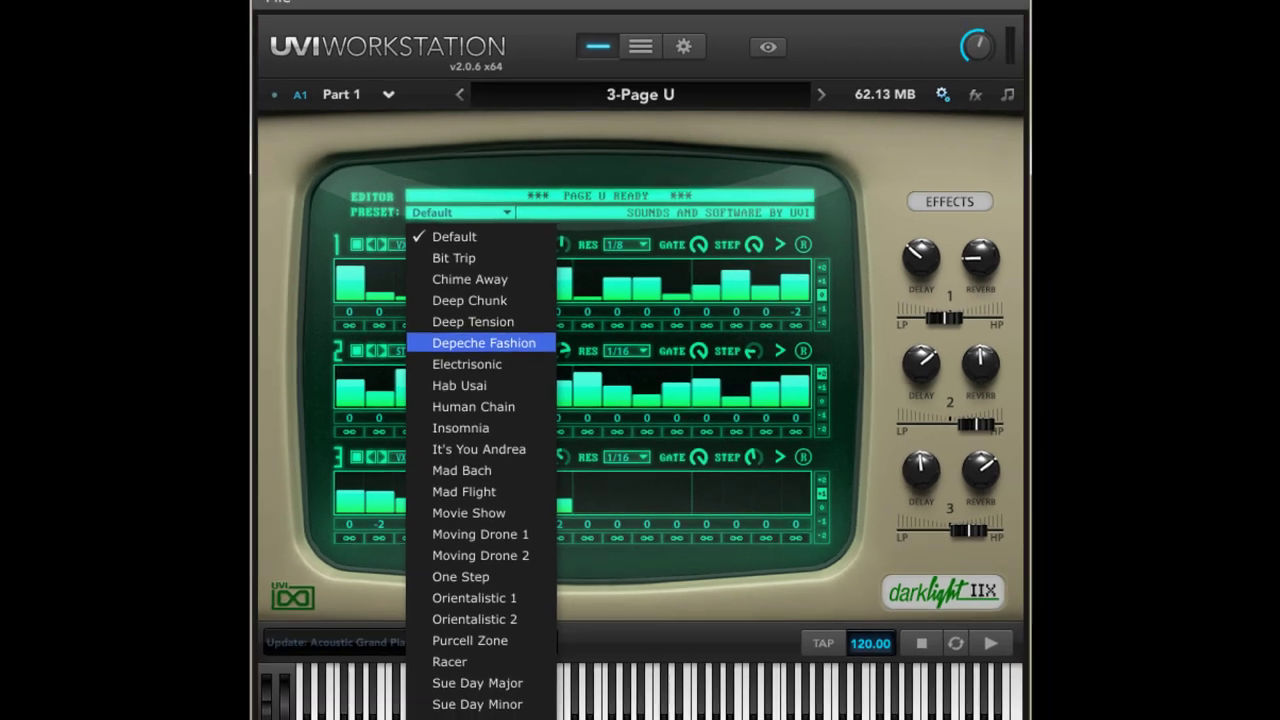
pyautogui.click(427, 327)
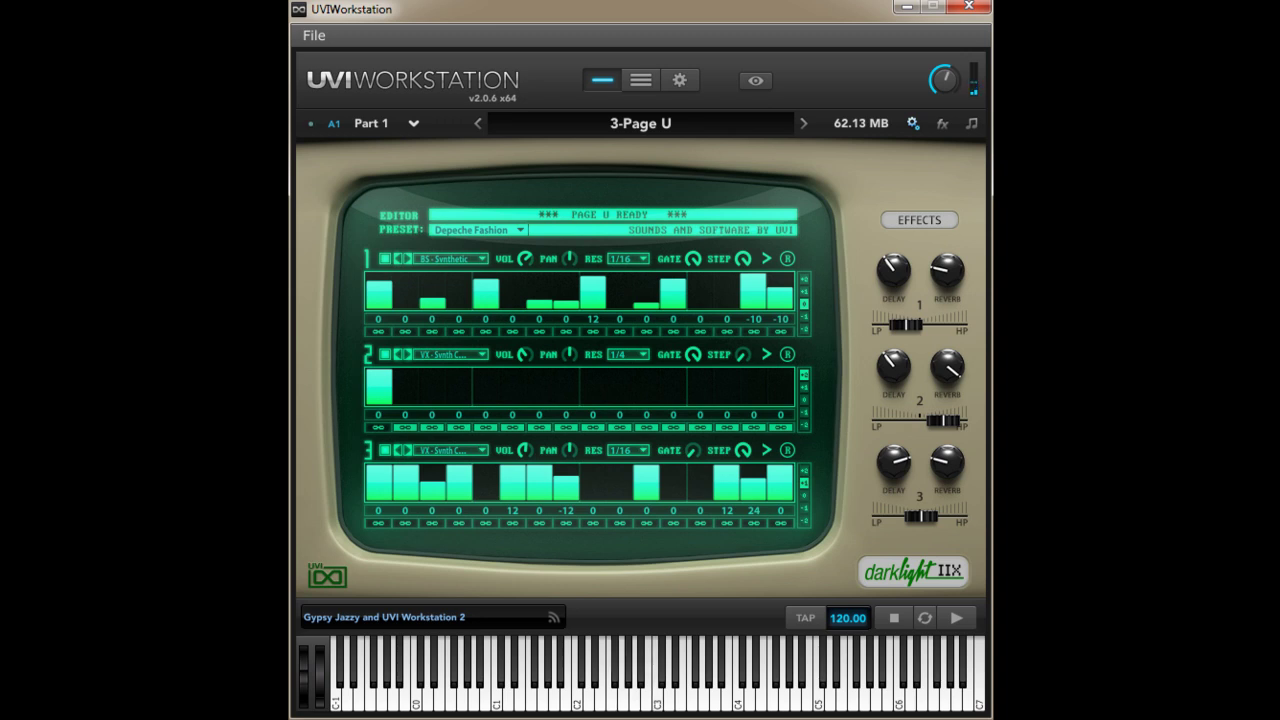
pyautogui.click(478, 230)
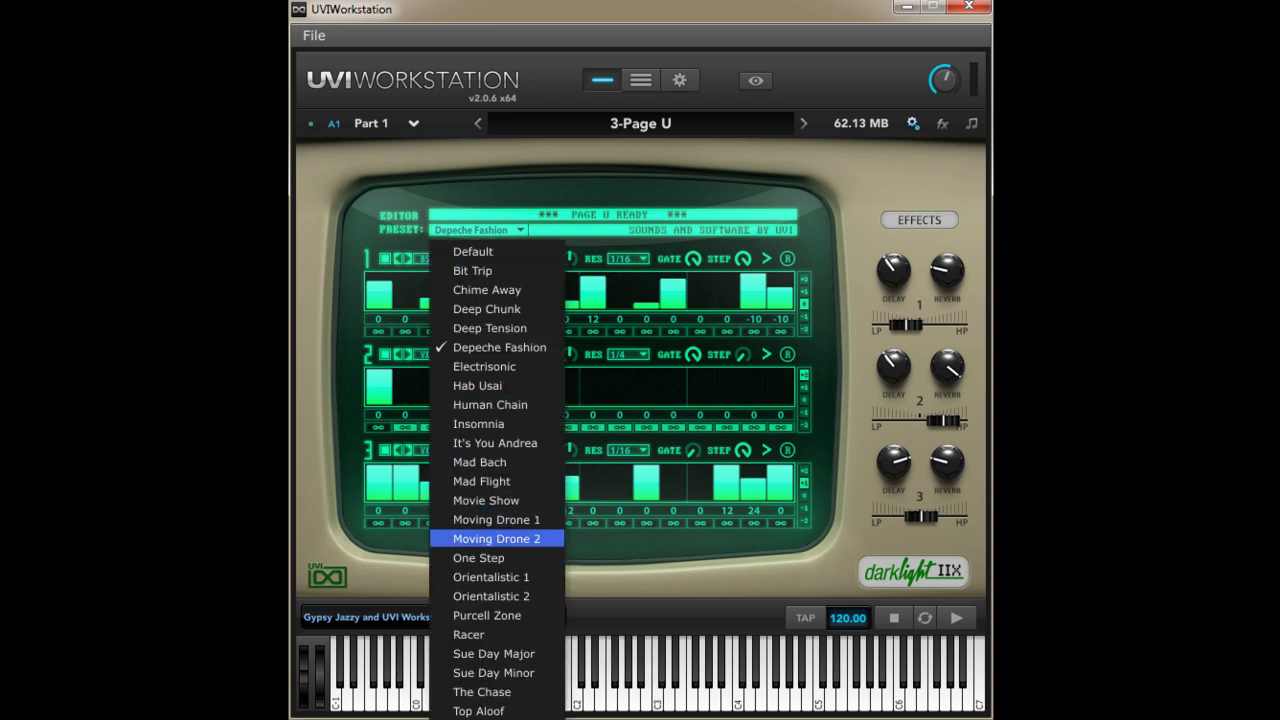
pyautogui.click(497, 538)
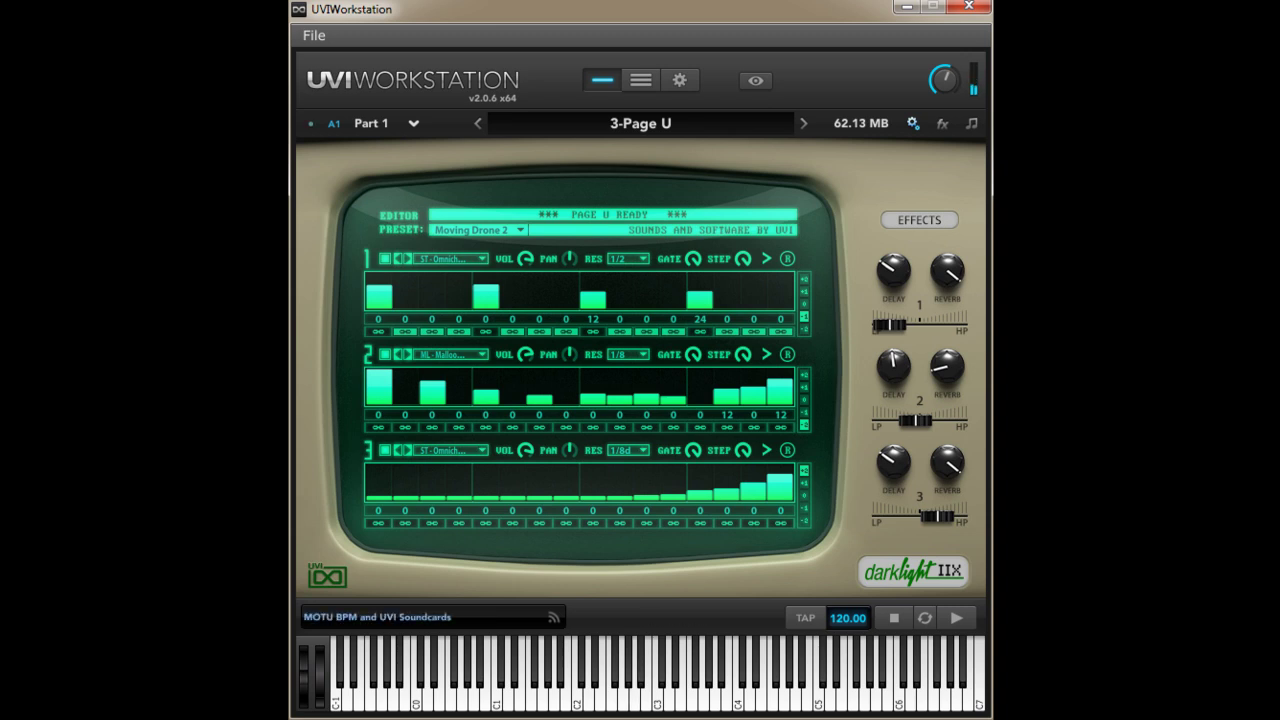
# - Load the Chime Away sequence preset
pyautogui.click(479, 230)
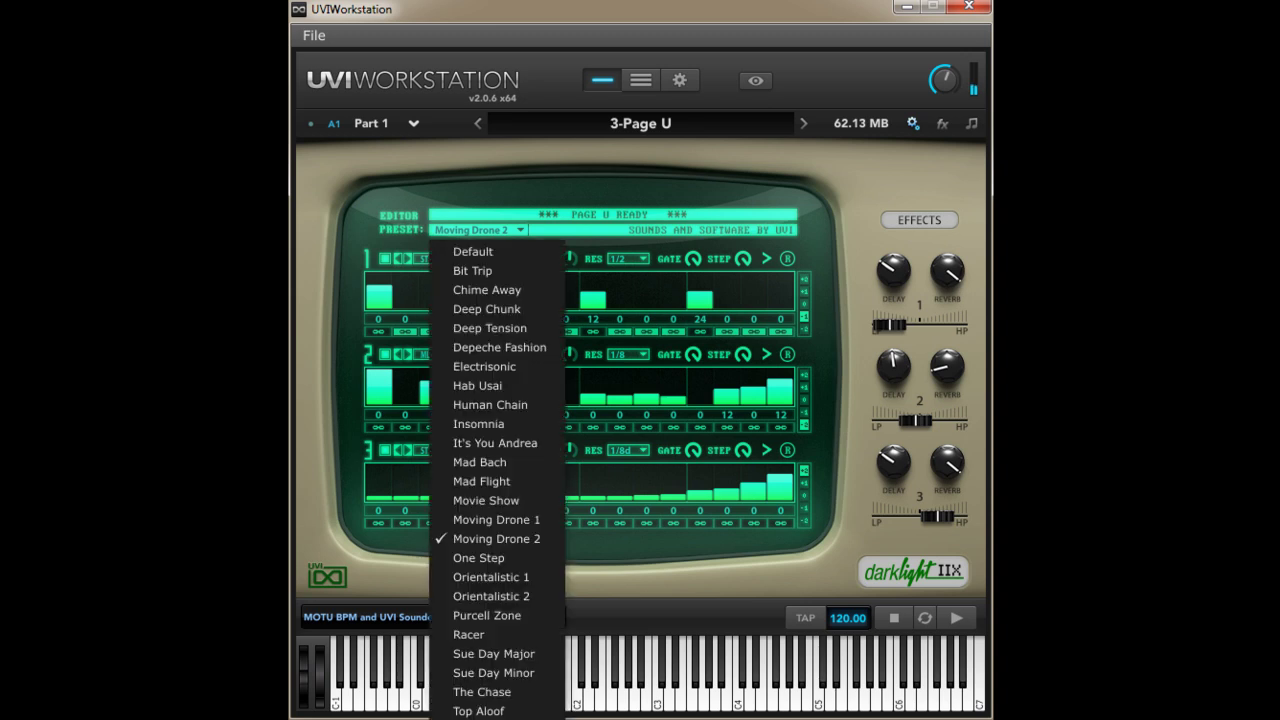
pyautogui.click(487, 289)
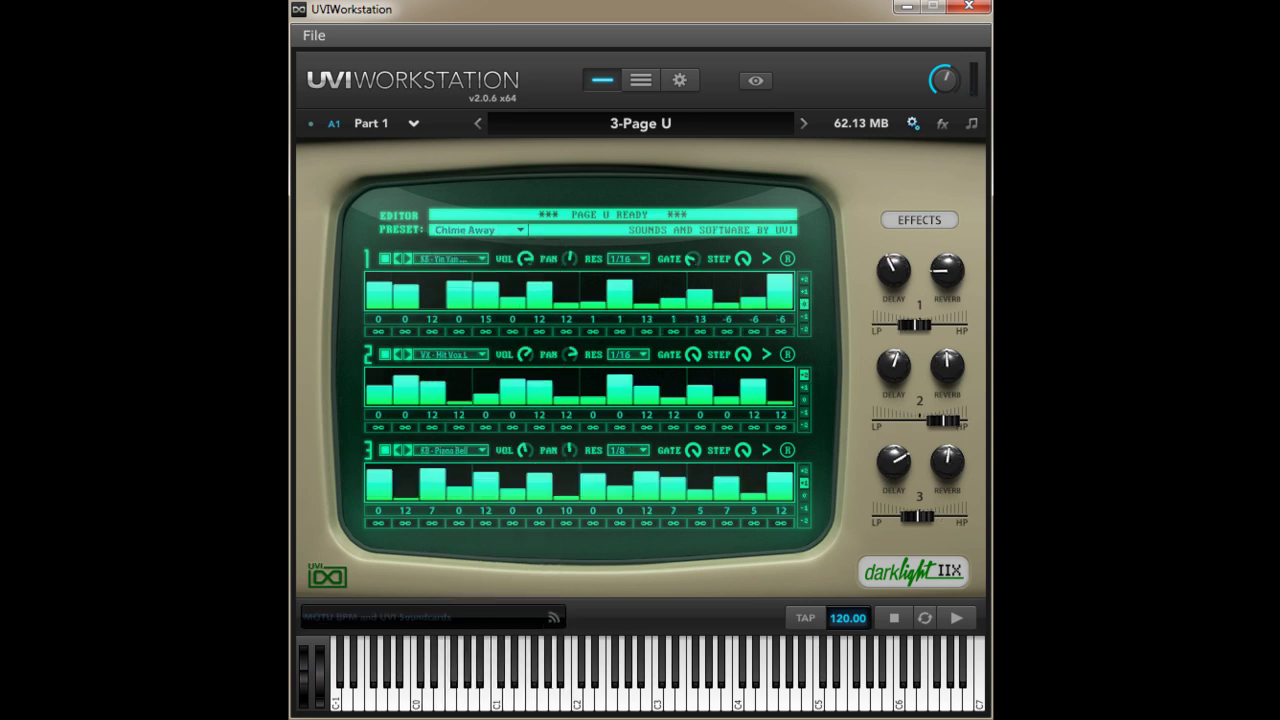